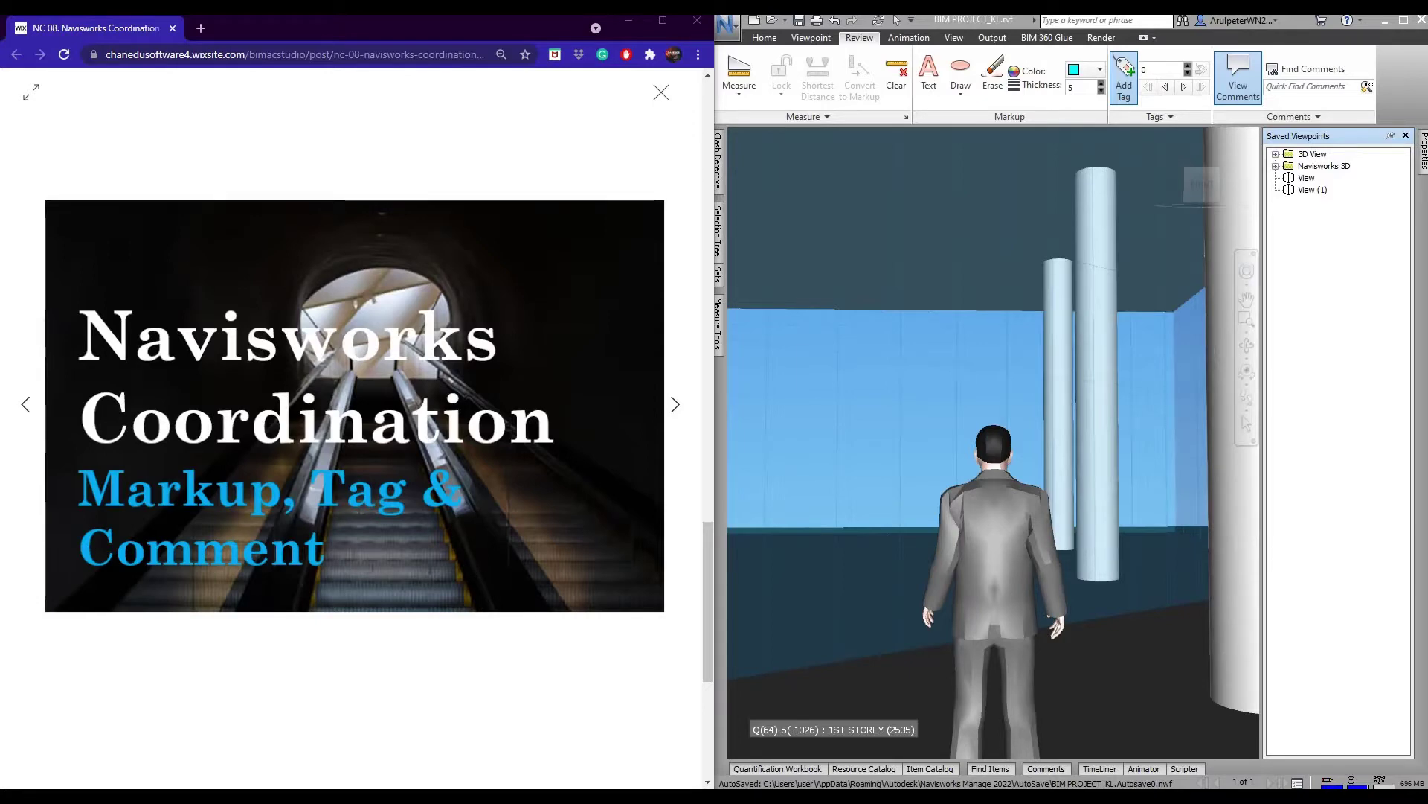
Step: Maximize the Navisworks Manage window so the model view fills the screen
click(1402, 21)
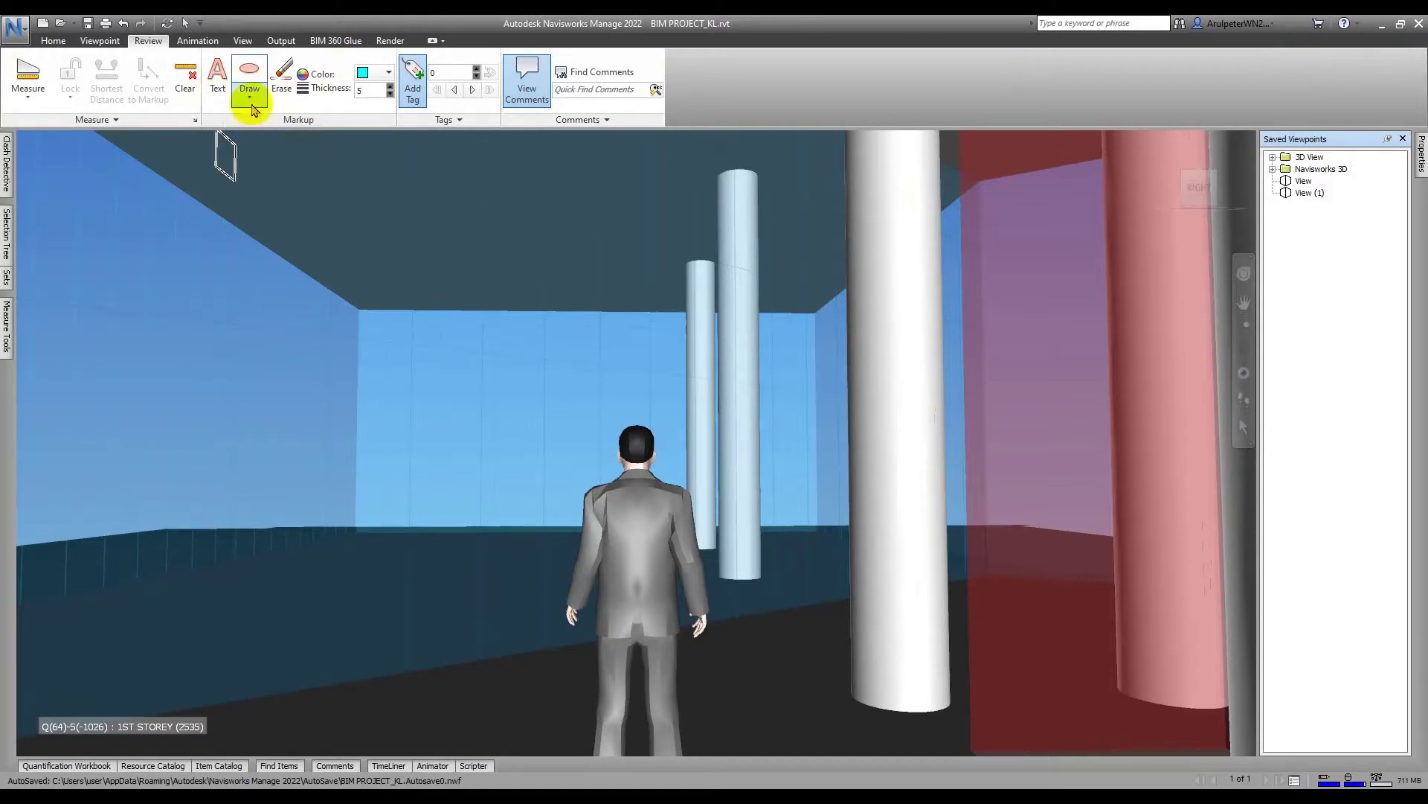
Step: Place a text markup reading 'Entrance Door Location' on the glass curtain wall
click(219, 87)
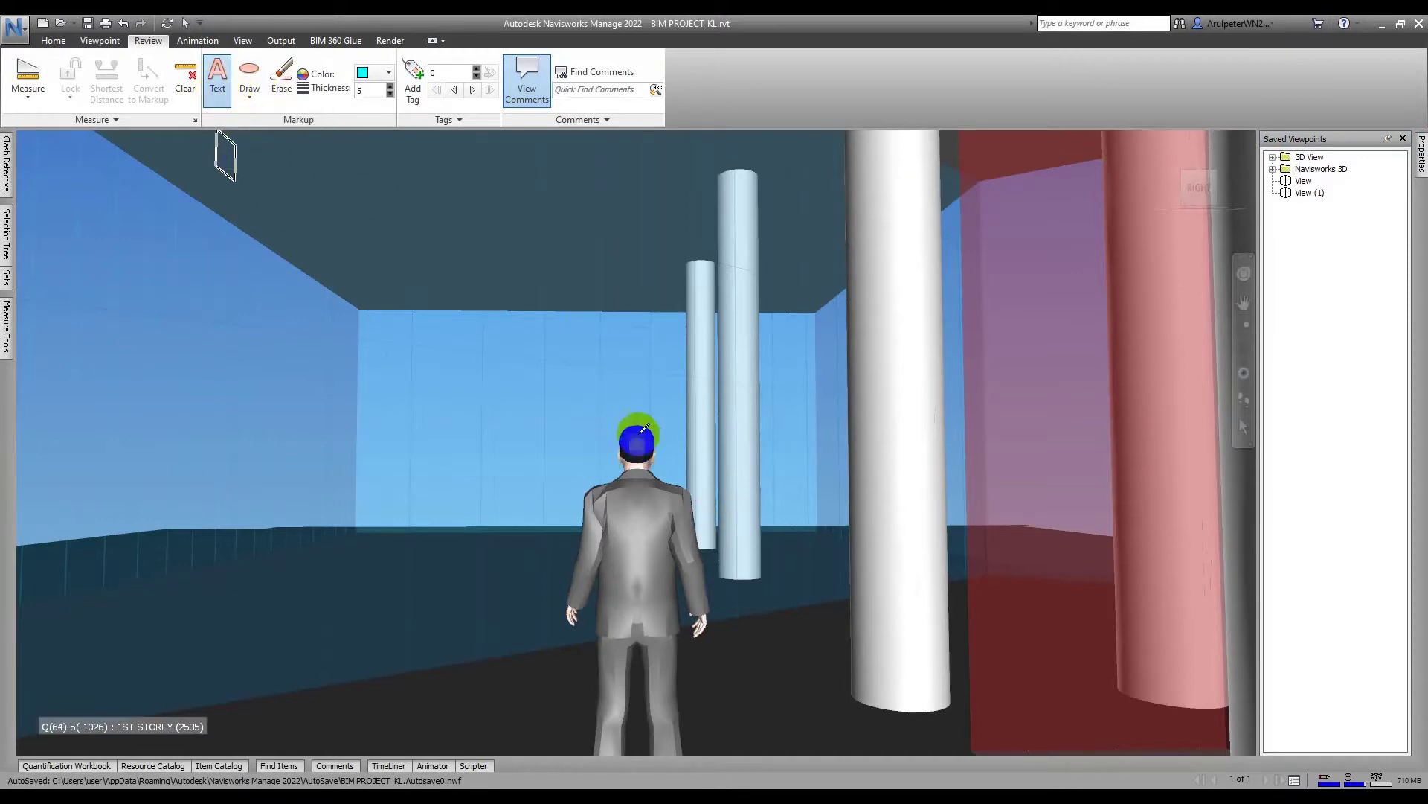
click(589, 378)
text(Entrace Door Location)
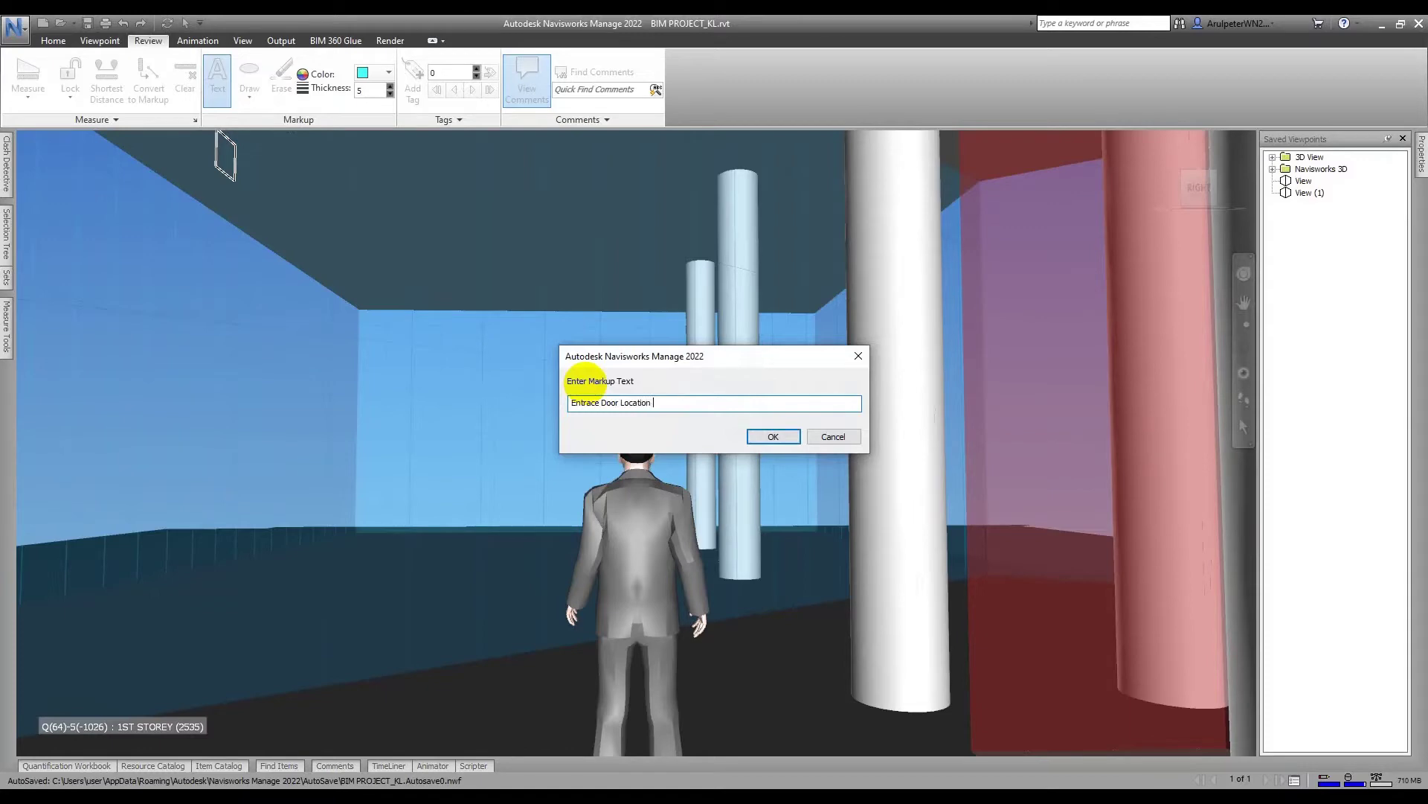
click(781, 436)
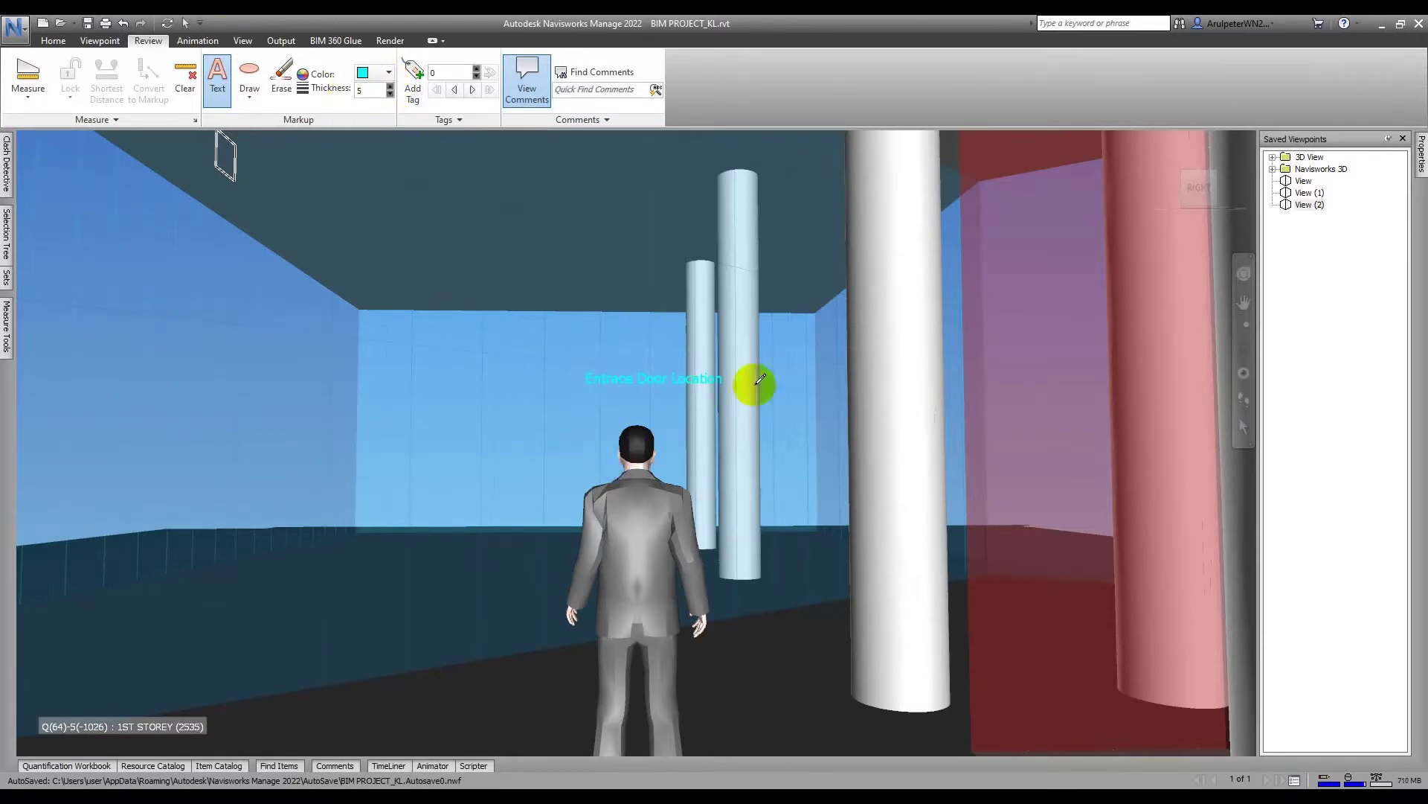
Step: Draw an ellipse over the wall left of the figure and set the markup colour to magenta
click(250, 96)
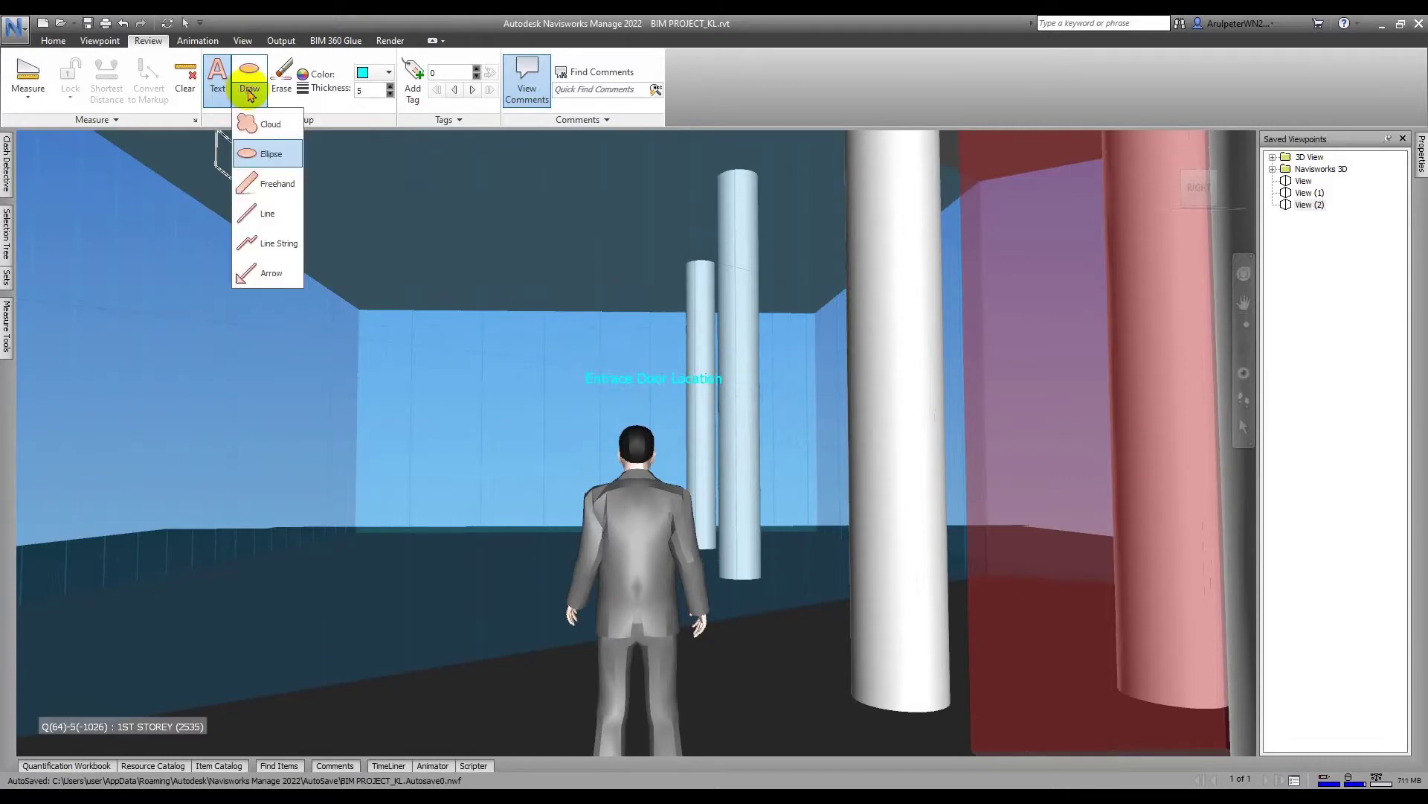
click(269, 153)
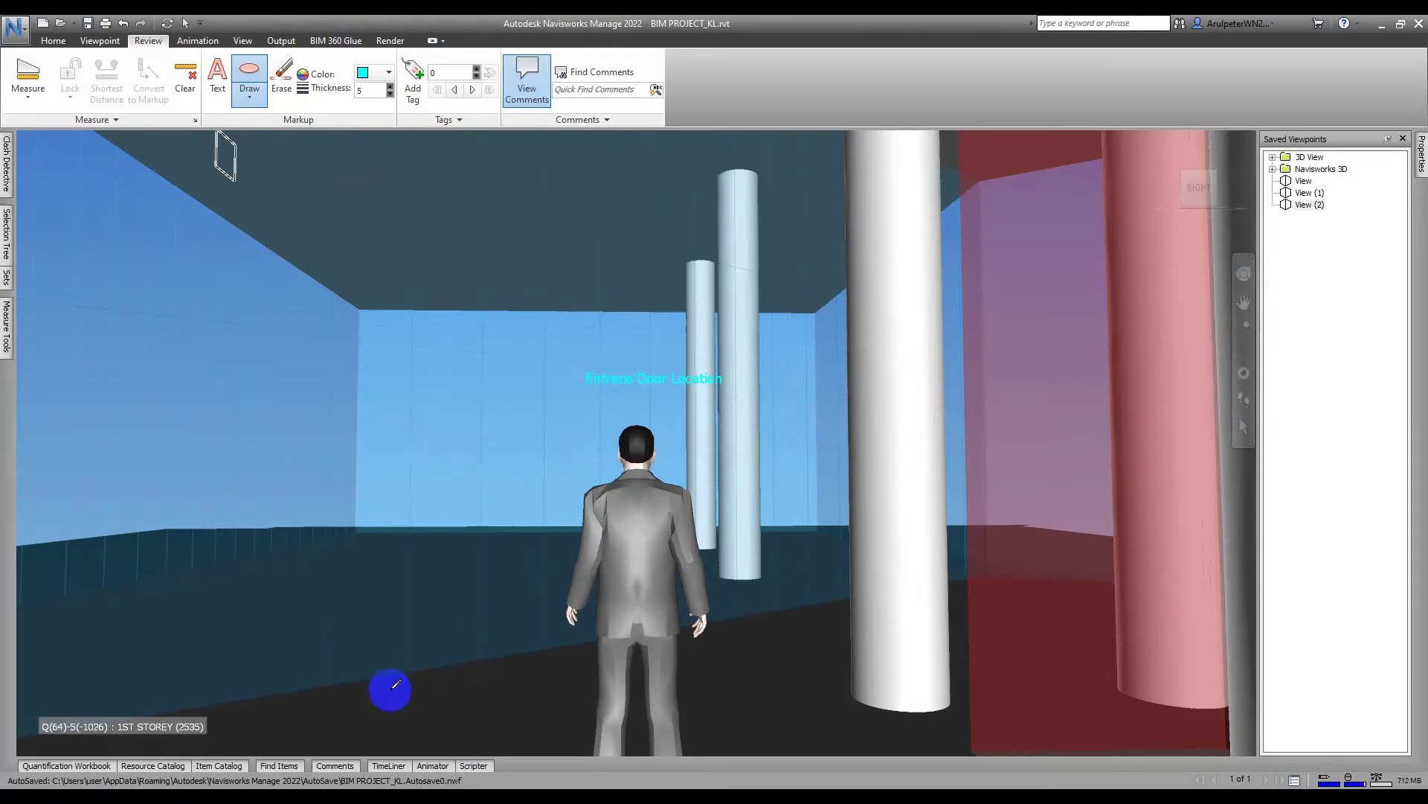
drag(385, 689, 590, 332)
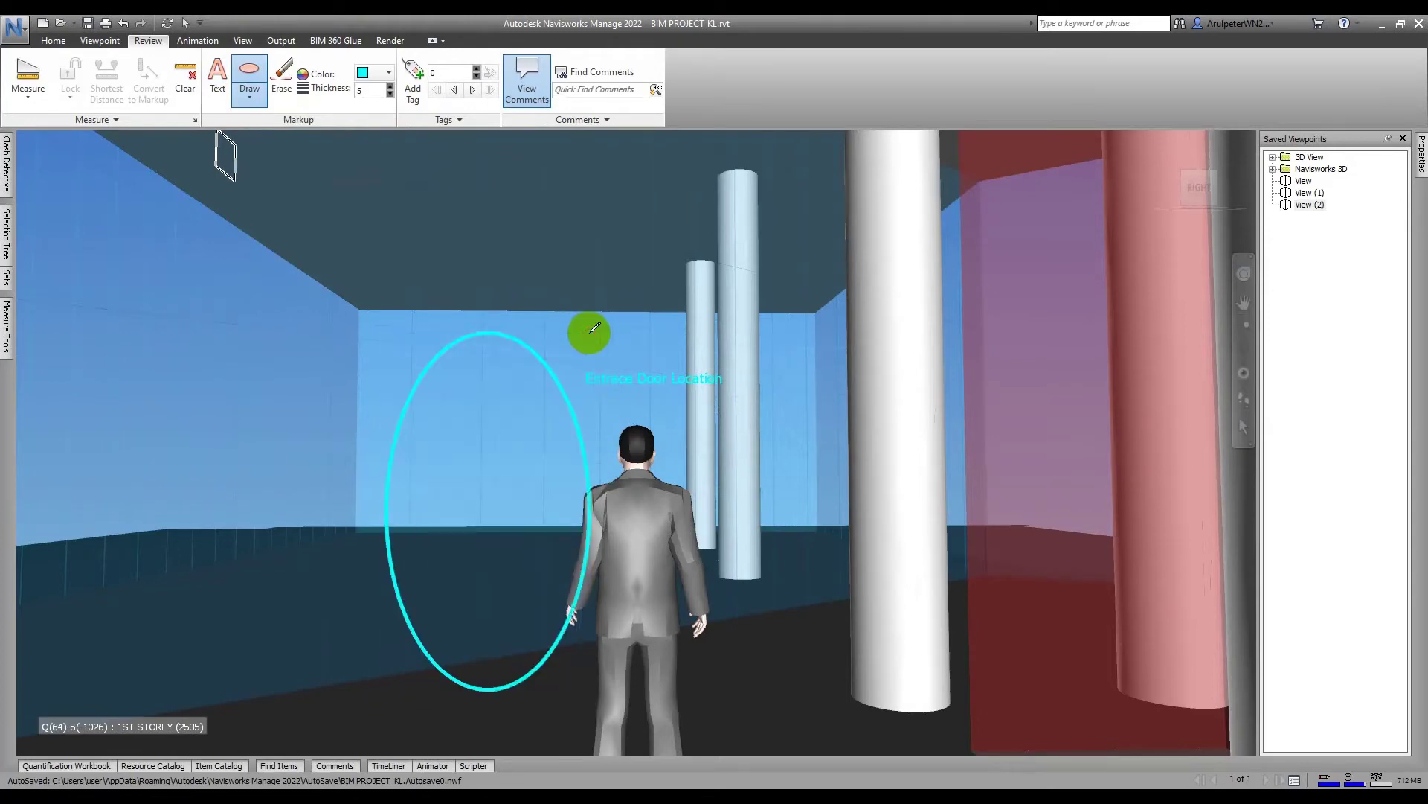
click(379, 76)
click(366, 132)
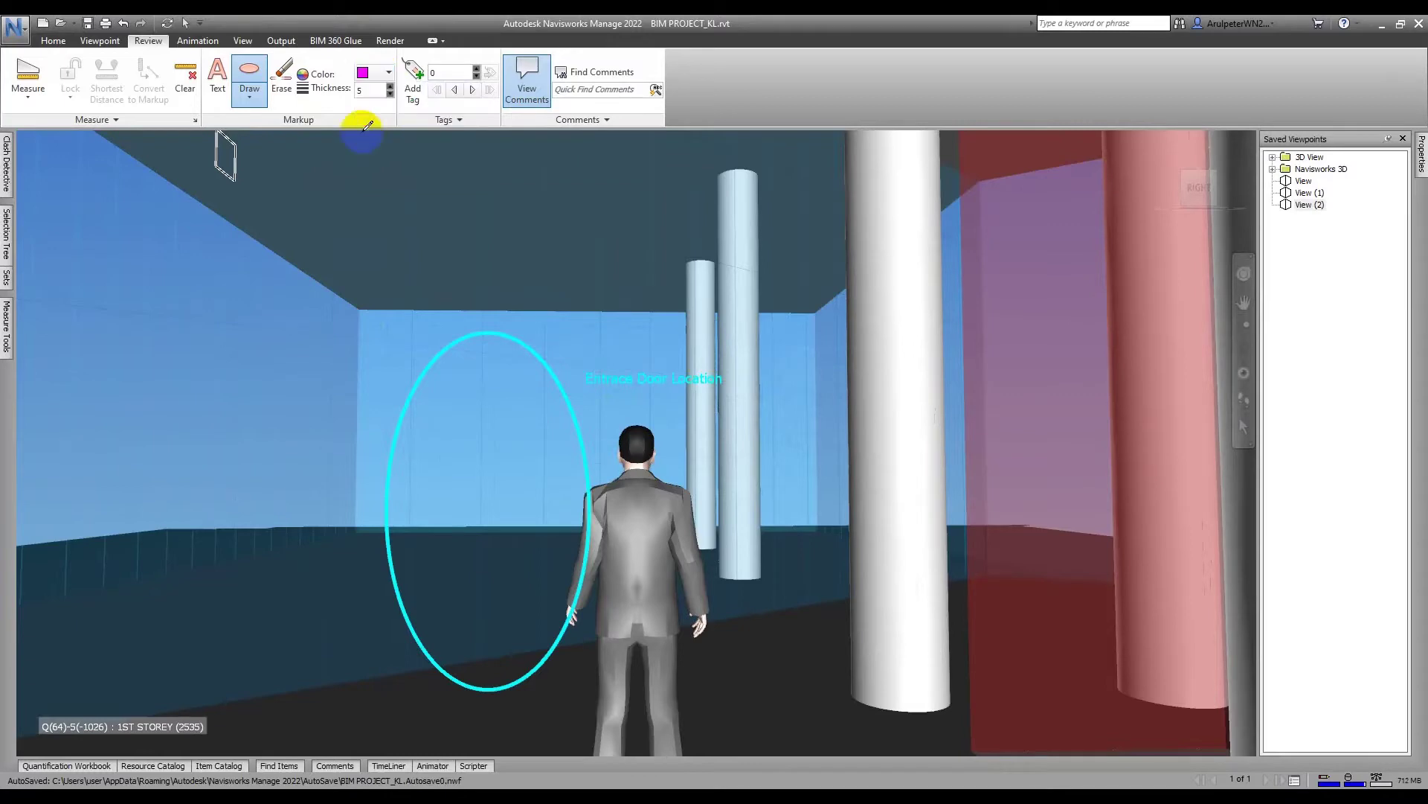
Step: Erase the cyan ellipse and redraw the ellipse over the left wall in magenta
click(283, 76)
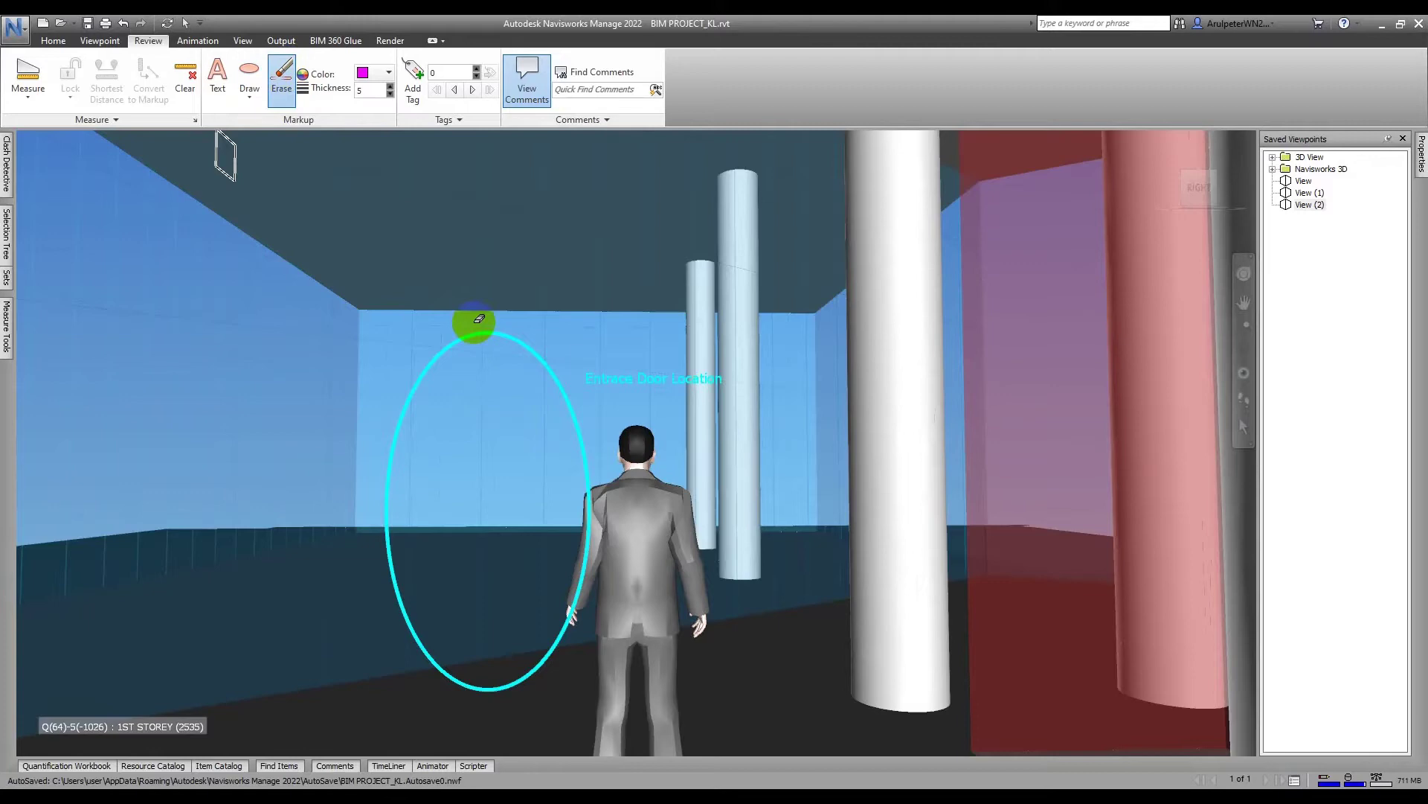
mouse_move(353, 273)
mouse_down()
mouse_move(493, 689)
mouse_move(603, 714)
mouse_up()
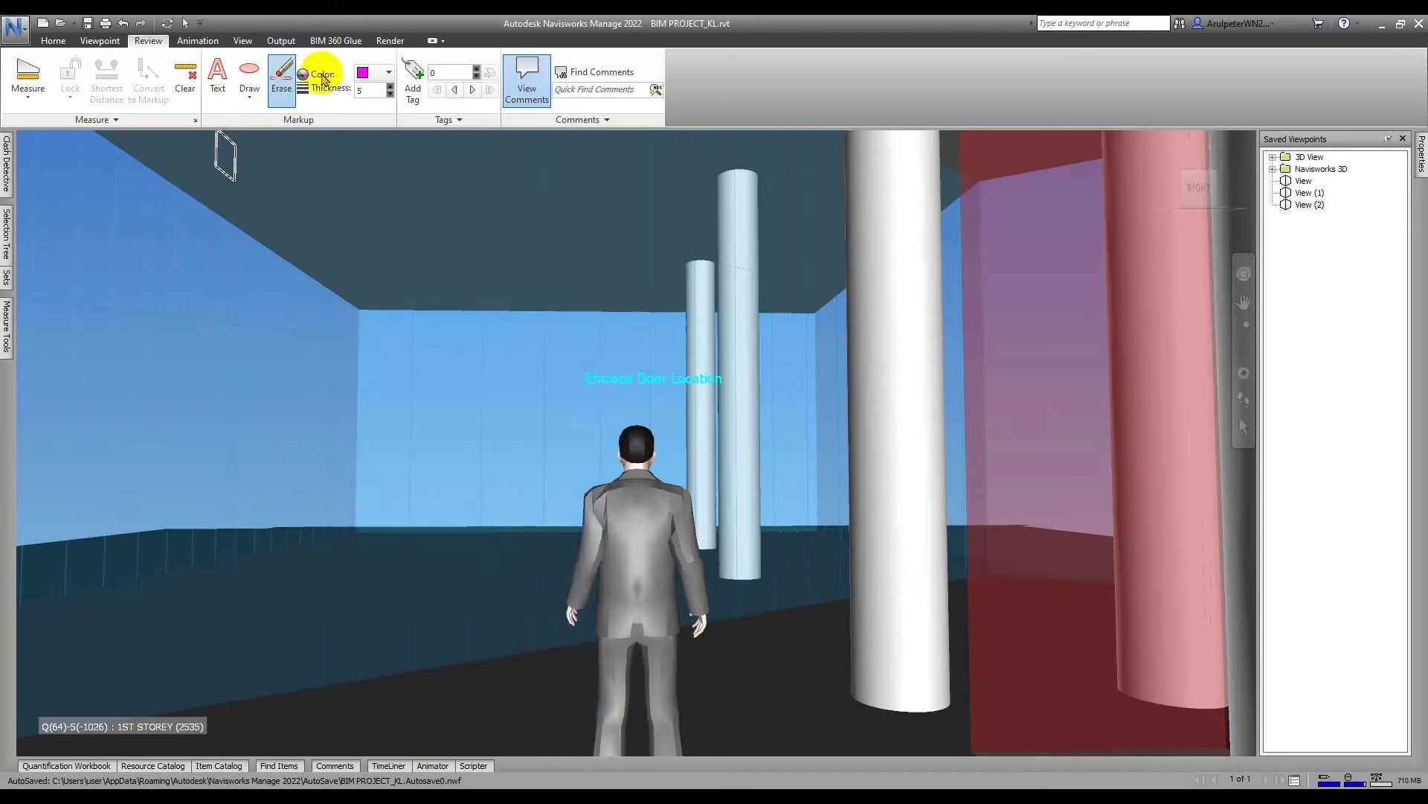
click(248, 95)
click(277, 148)
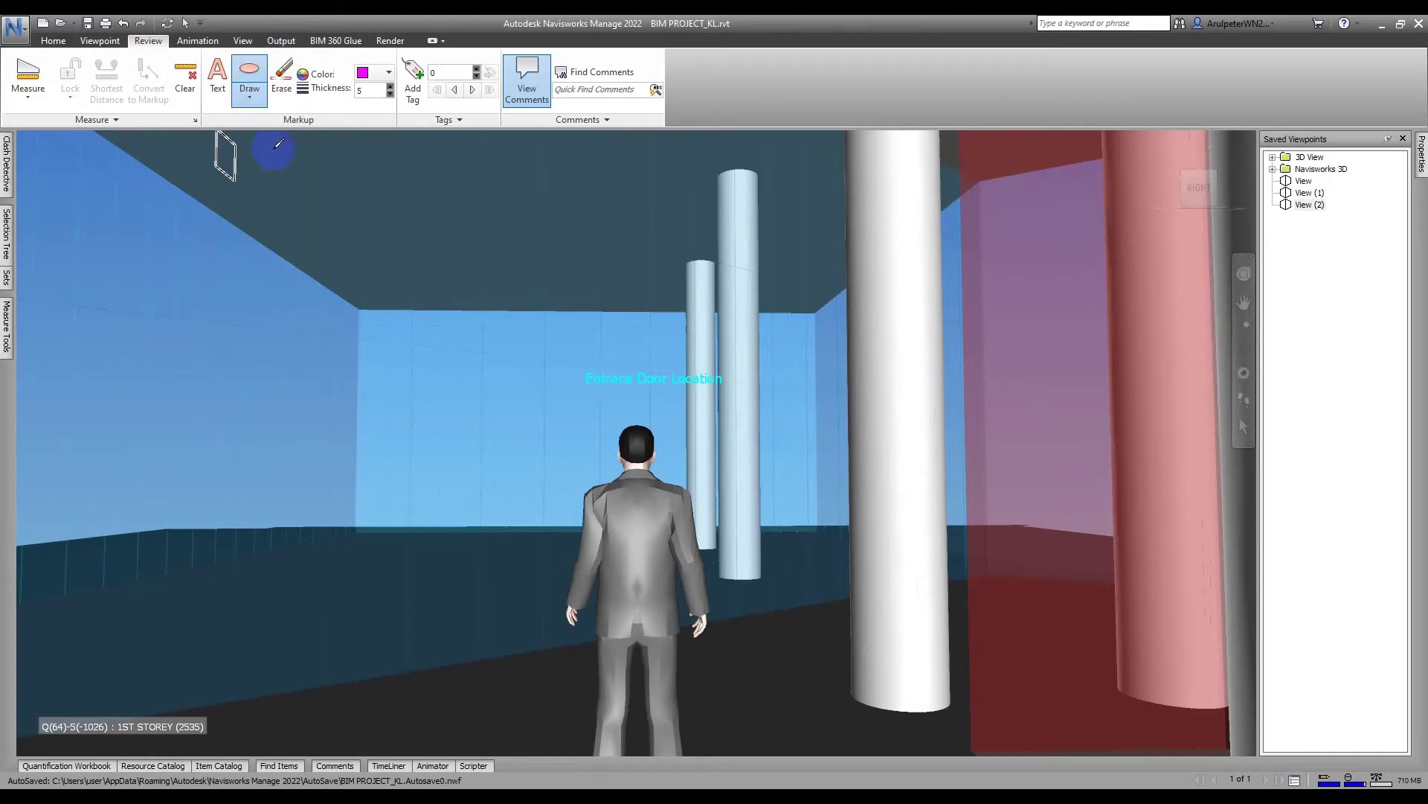
drag(363, 705, 575, 327)
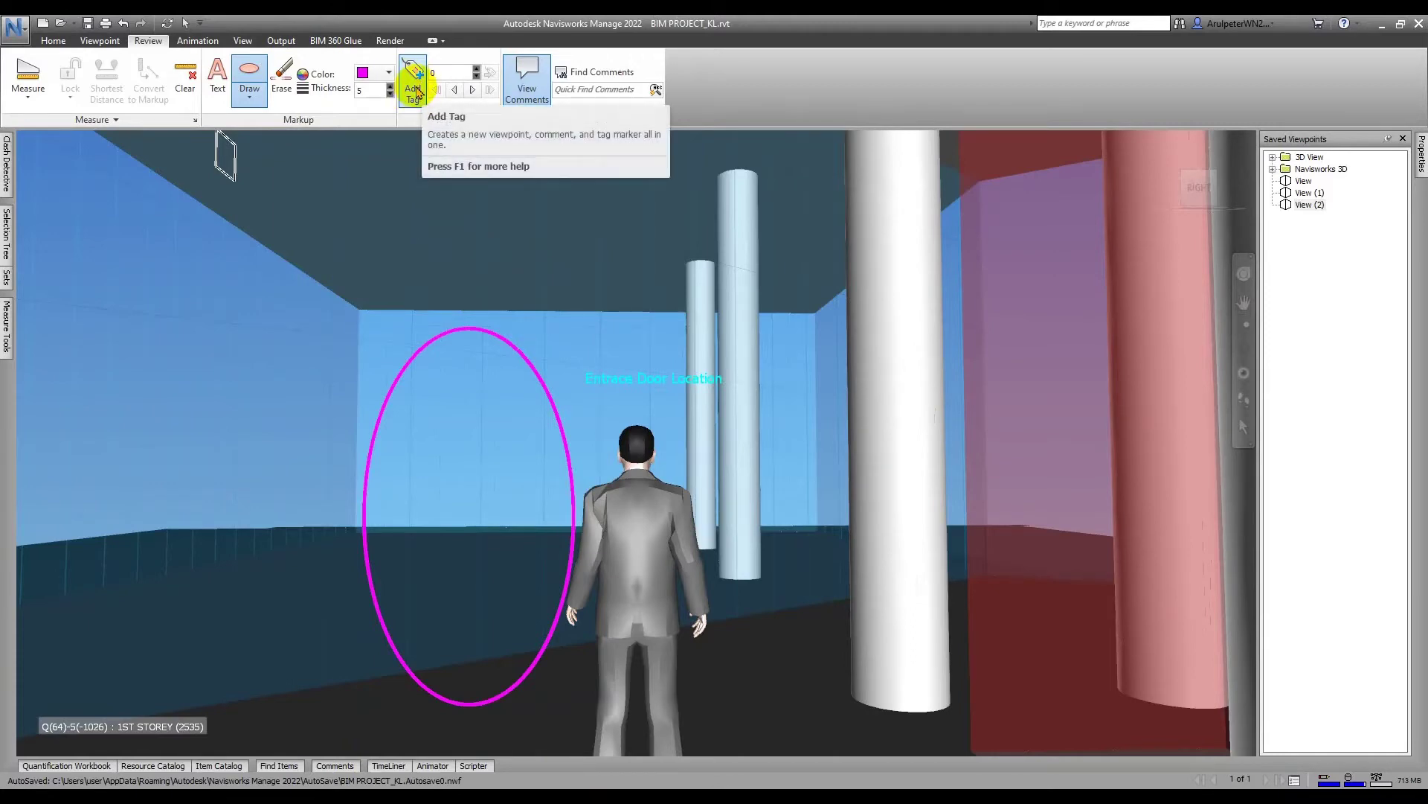
Step: Tag the ellipse top with the comment 'Check for Entrance Location', status New
click(415, 90)
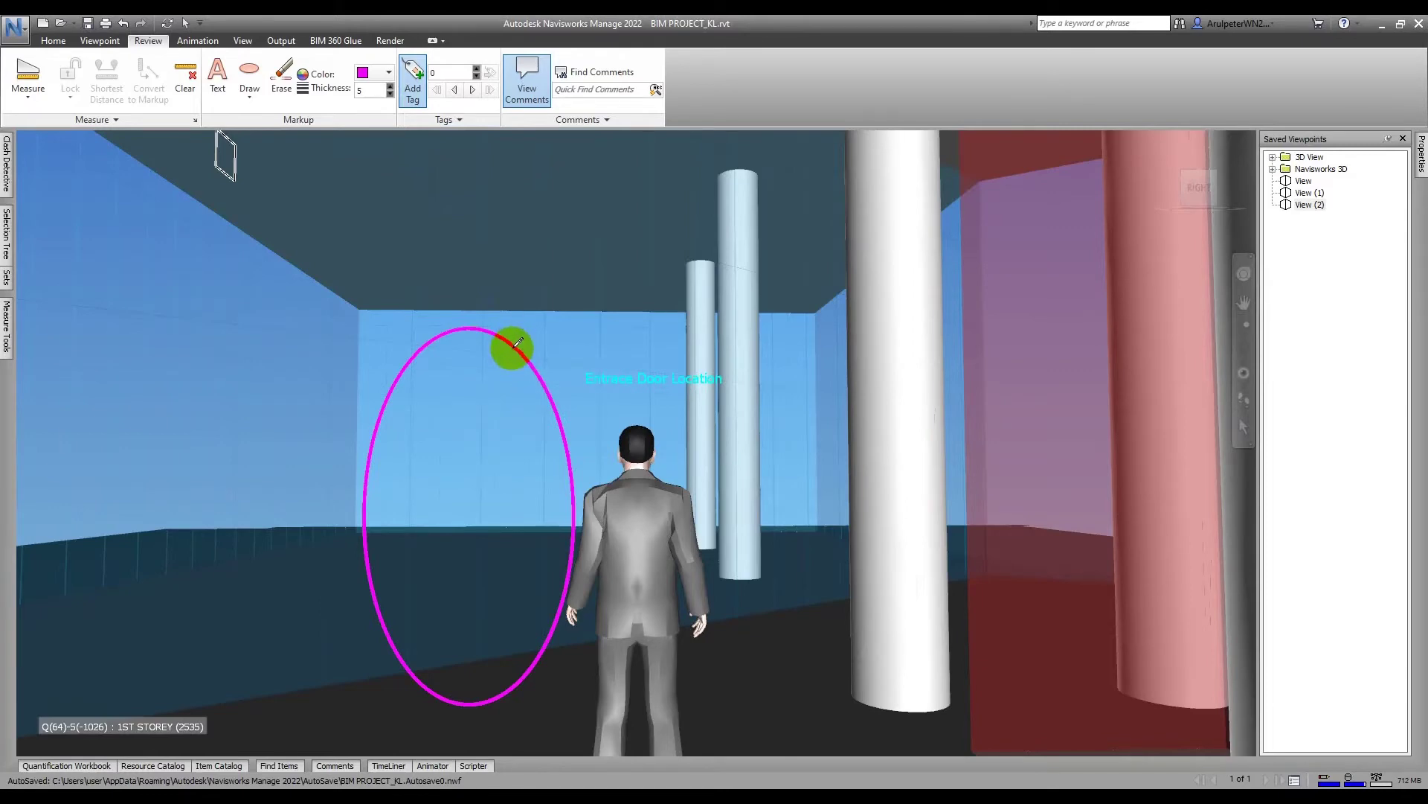
click(515, 341)
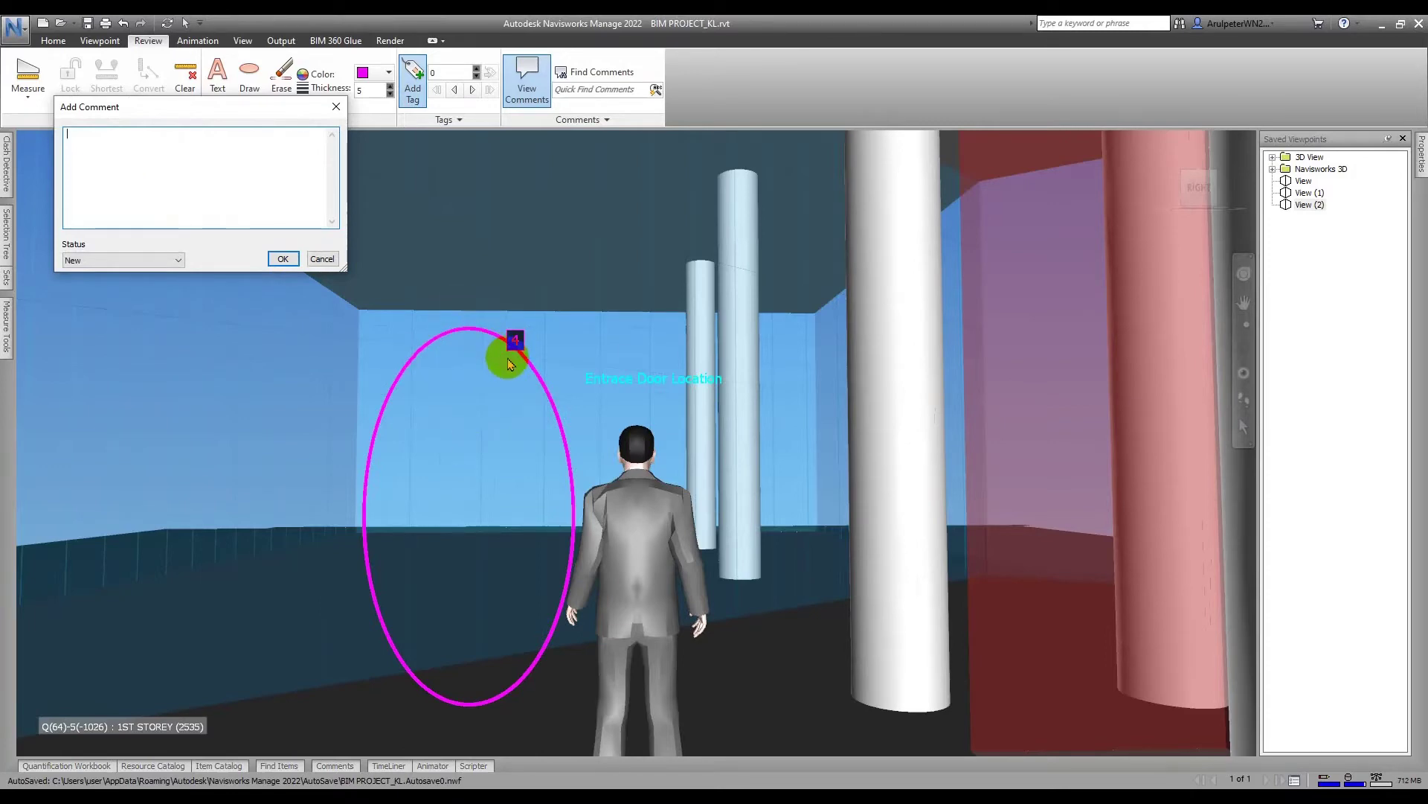
click(163, 146)
text(Check for Ent)
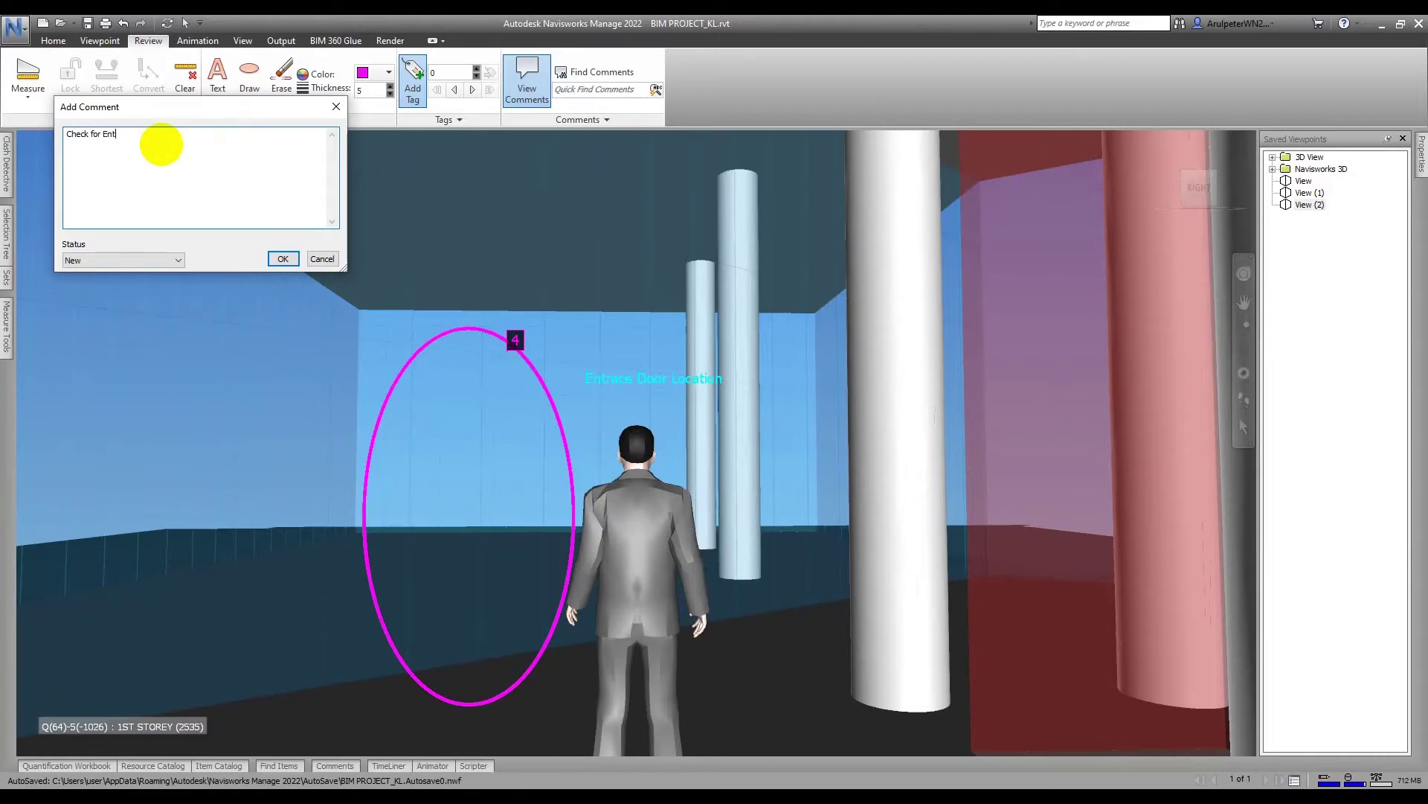
text(ra)
text(nce Location)
click(150, 261)
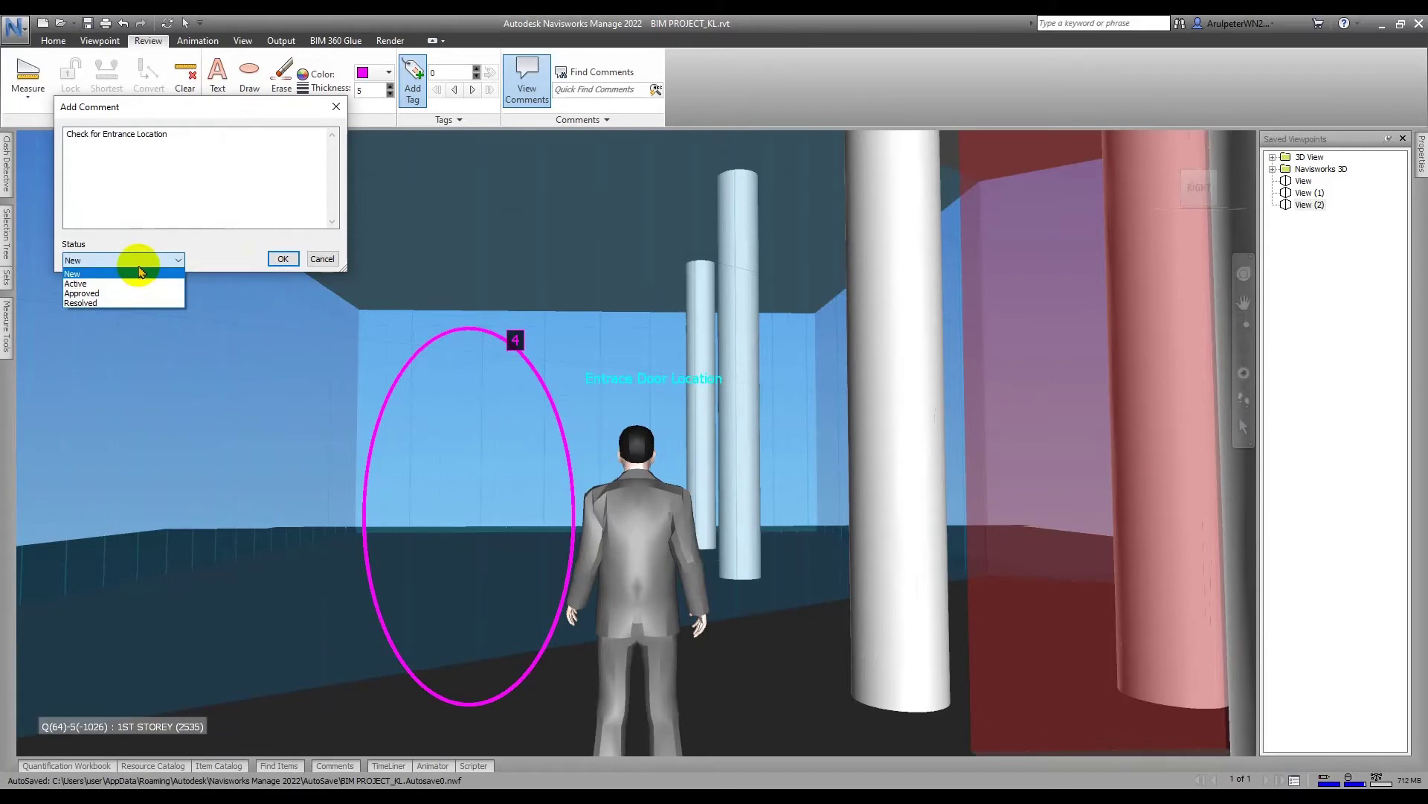
click(288, 261)
click(287, 261)
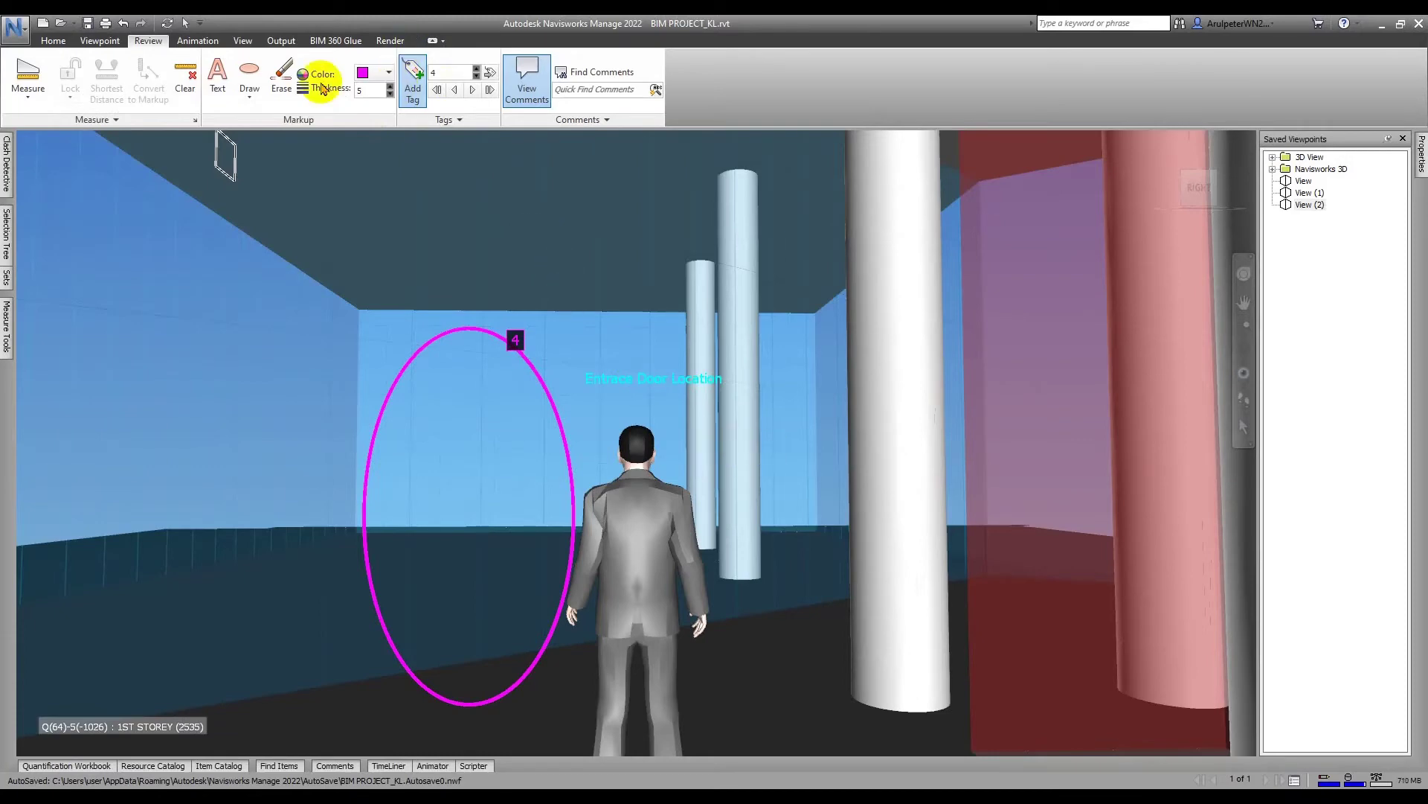
Step: Sketch a freehand line along the white column's base
click(359, 88)
click(249, 96)
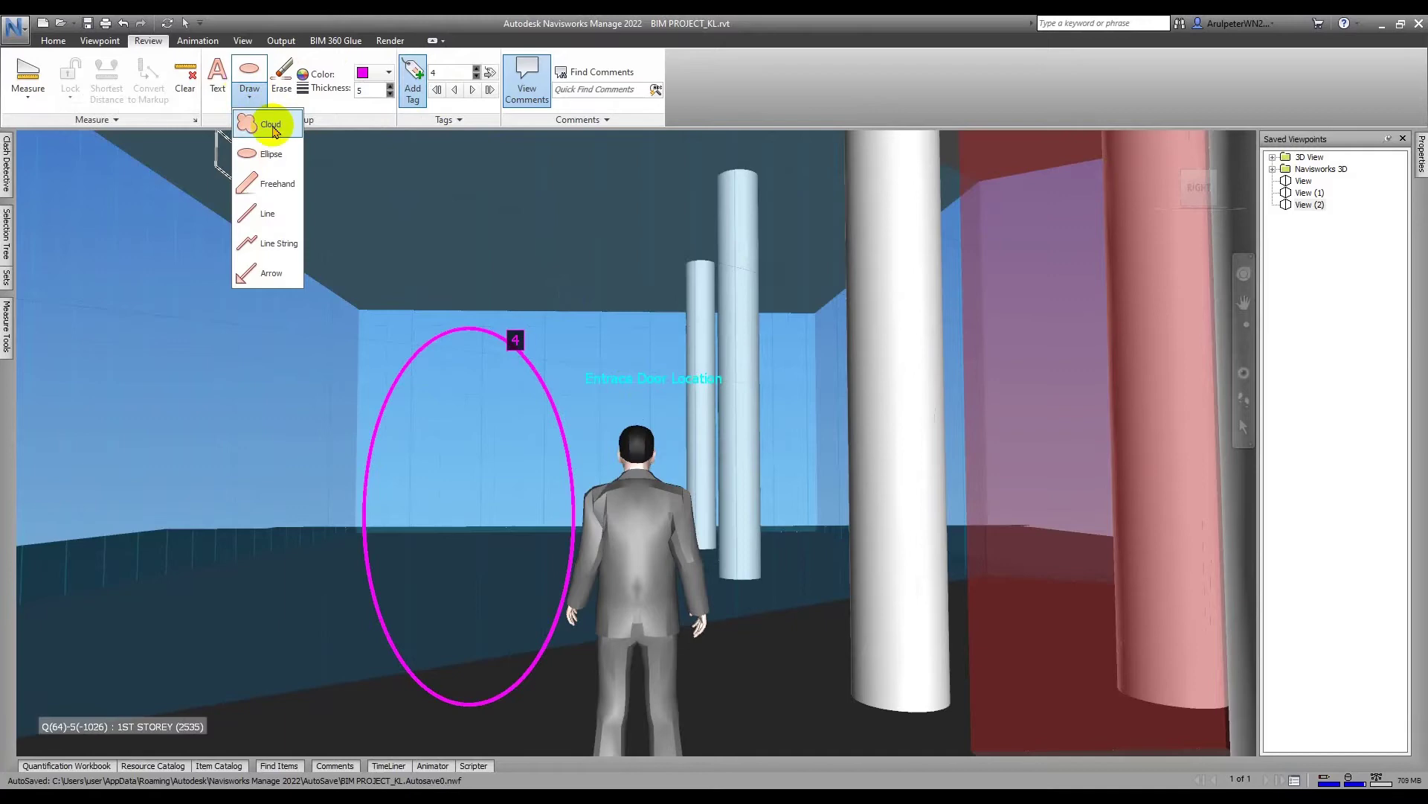
click(261, 191)
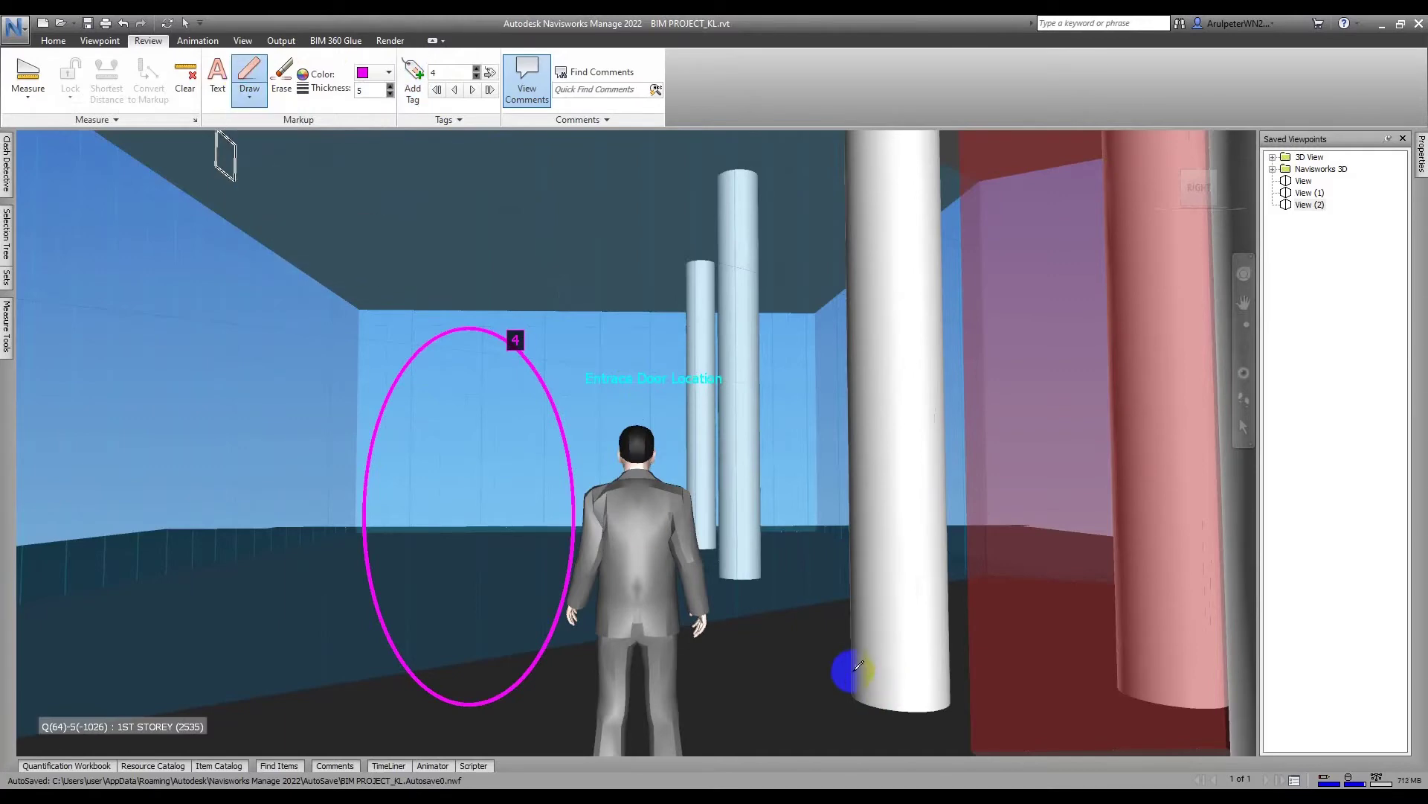
drag(853, 668, 955, 653)
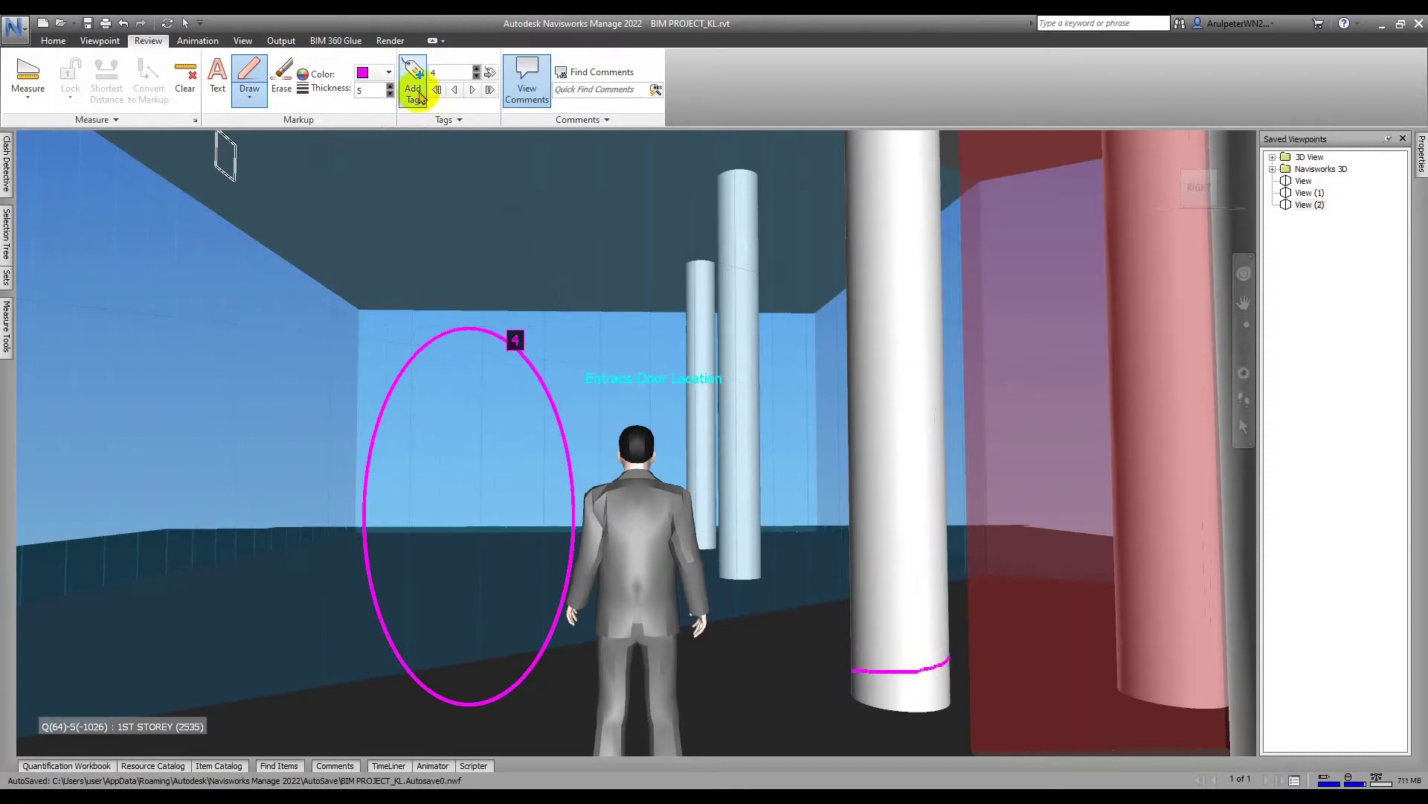
Step: Tag the freehand line with the comment 'Skirting missing'
click(404, 78)
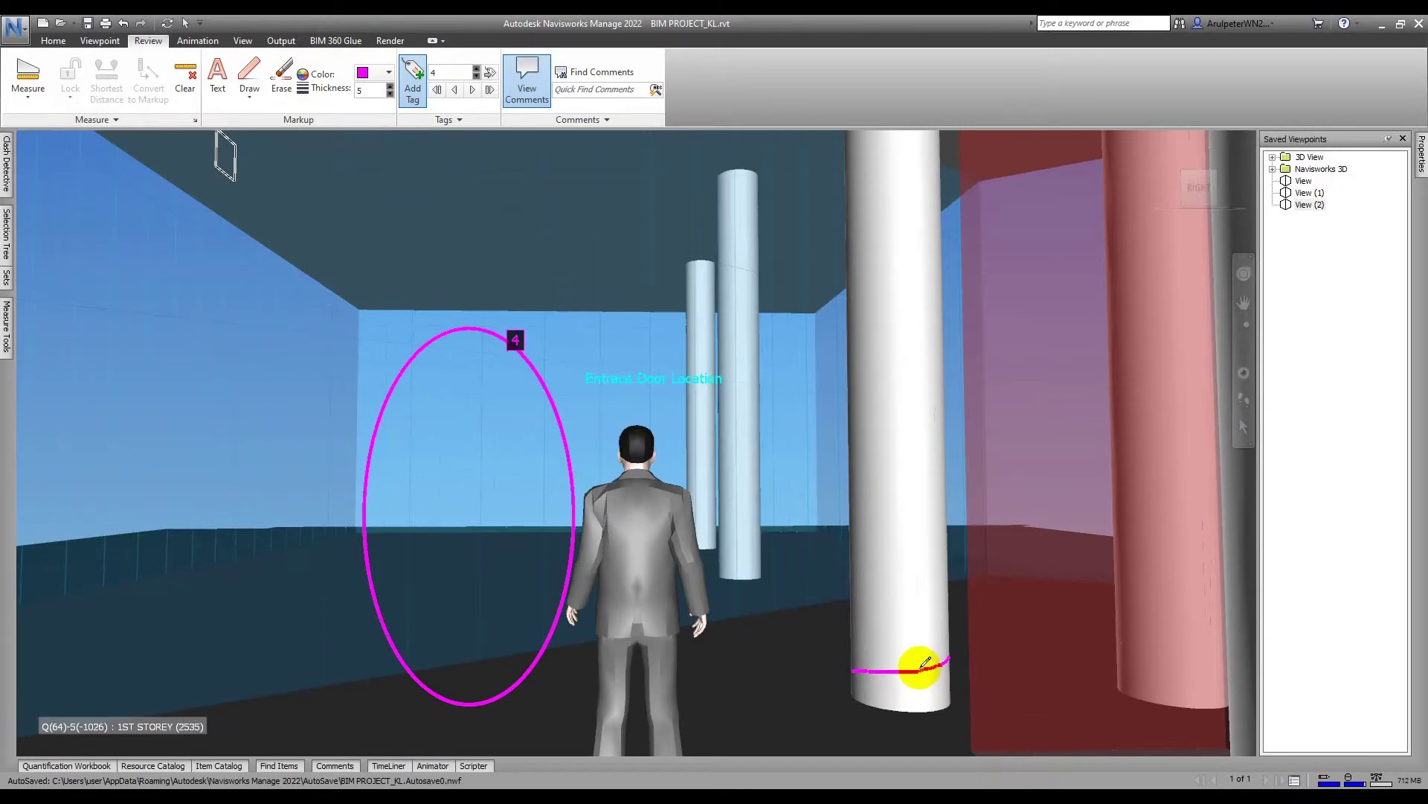
click(919, 668)
text(Skirting missing)
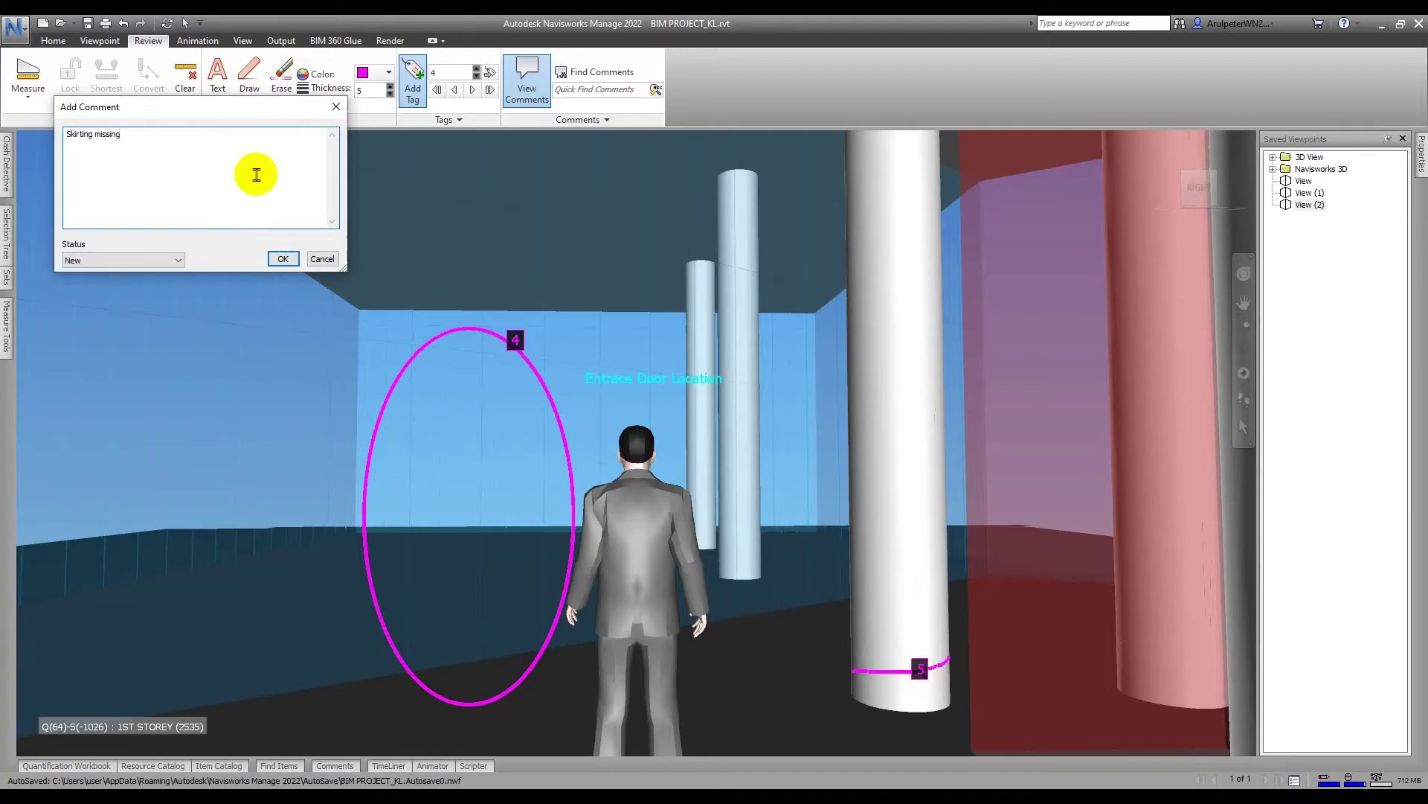
click(282, 258)
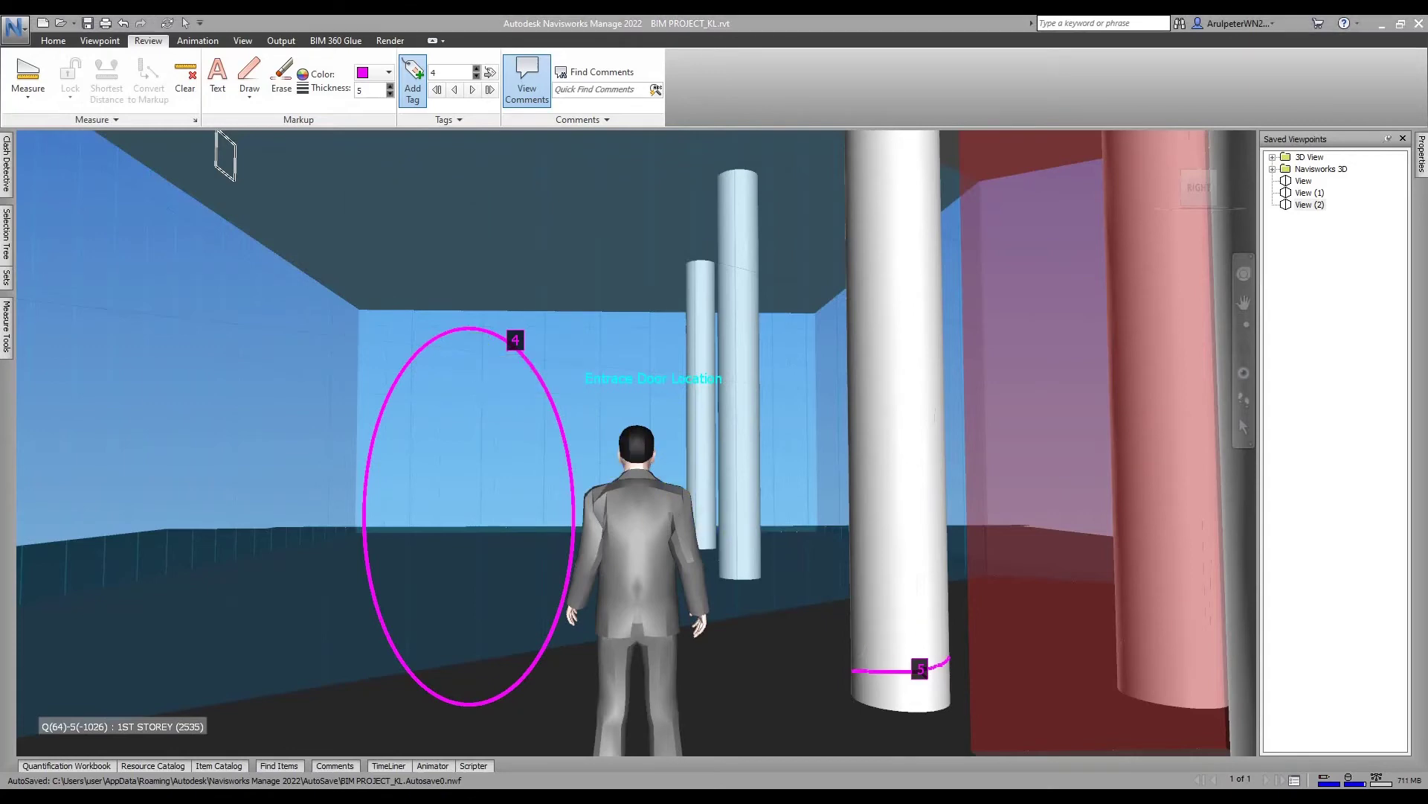
Step: Open the Comments list and select the 'Skirting missing' comment
click(528, 99)
click(534, 94)
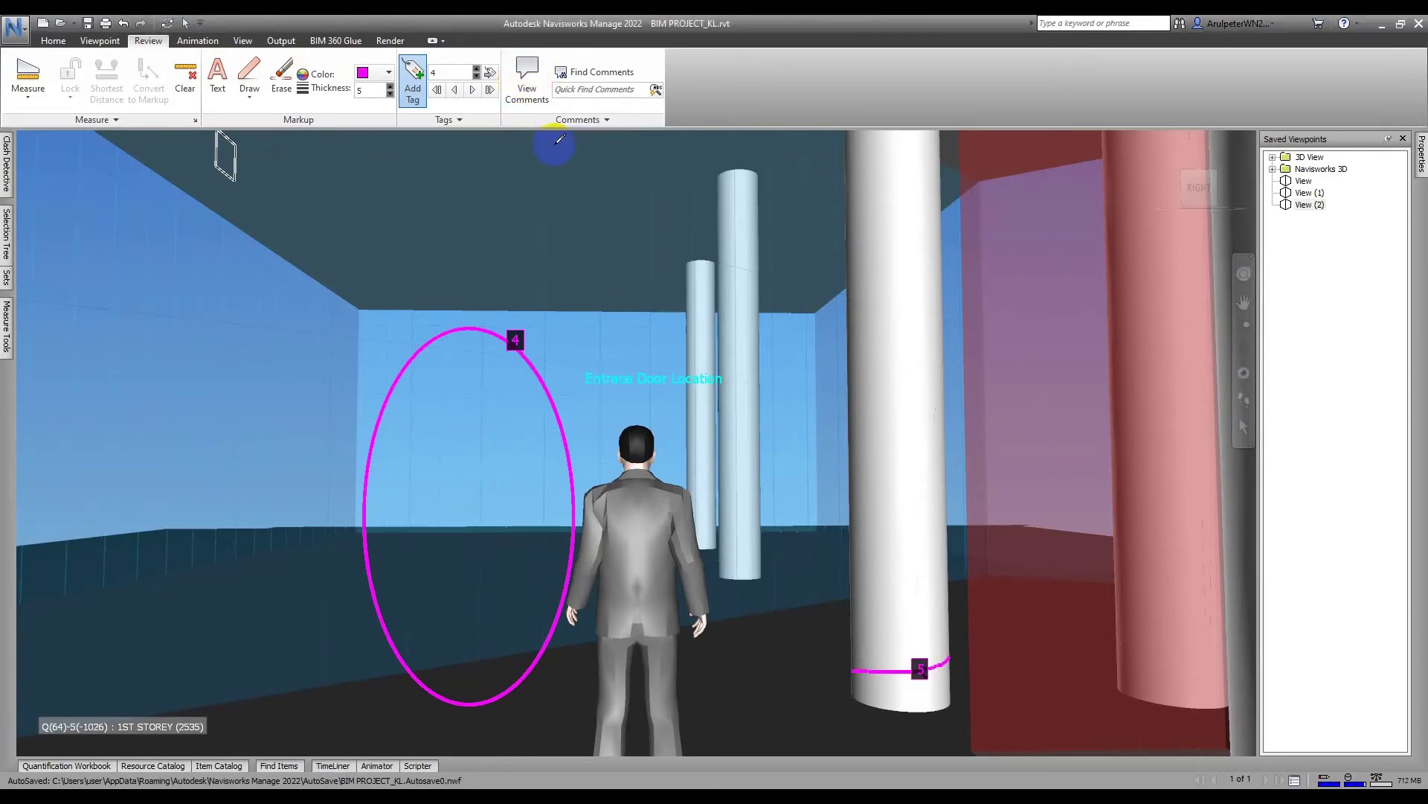
click(537, 89)
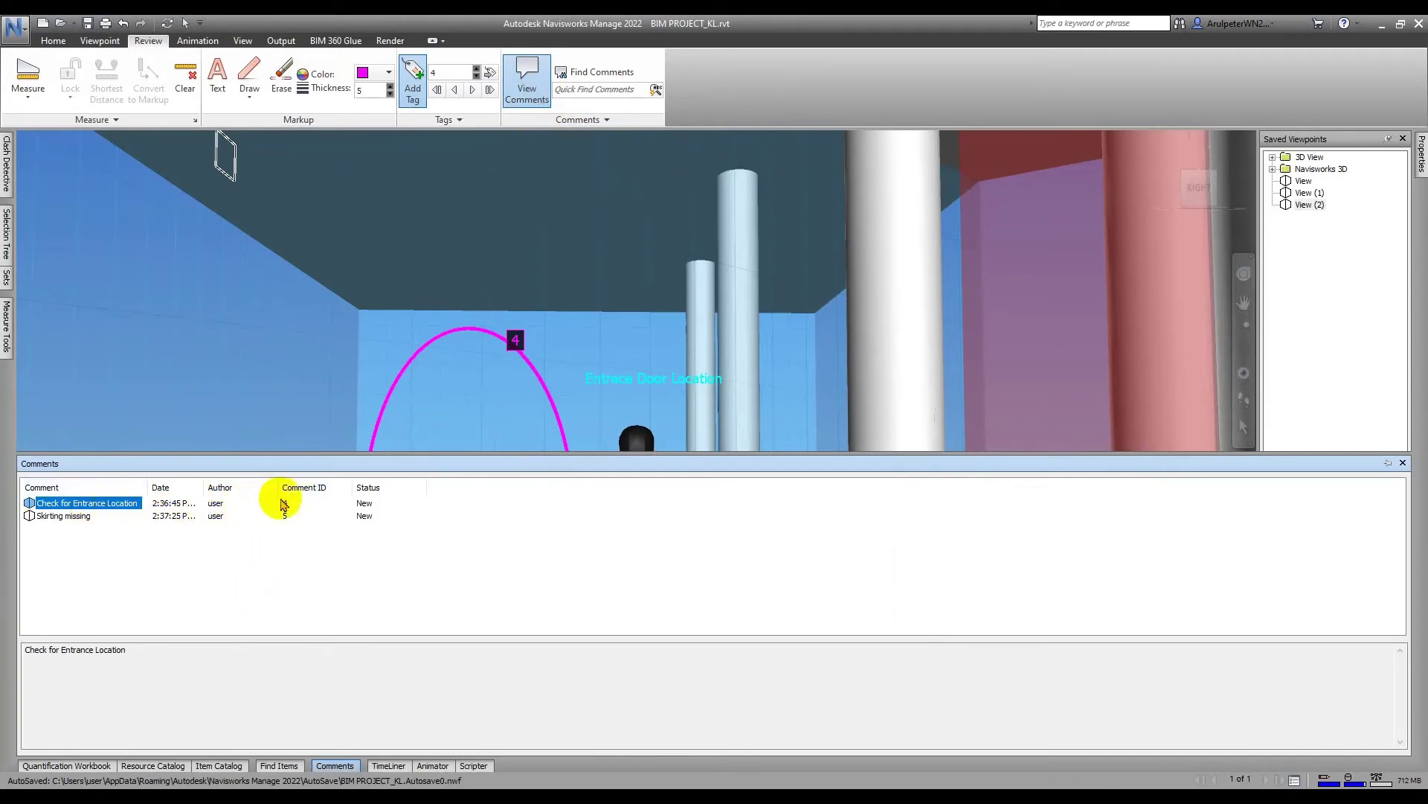
click(316, 505)
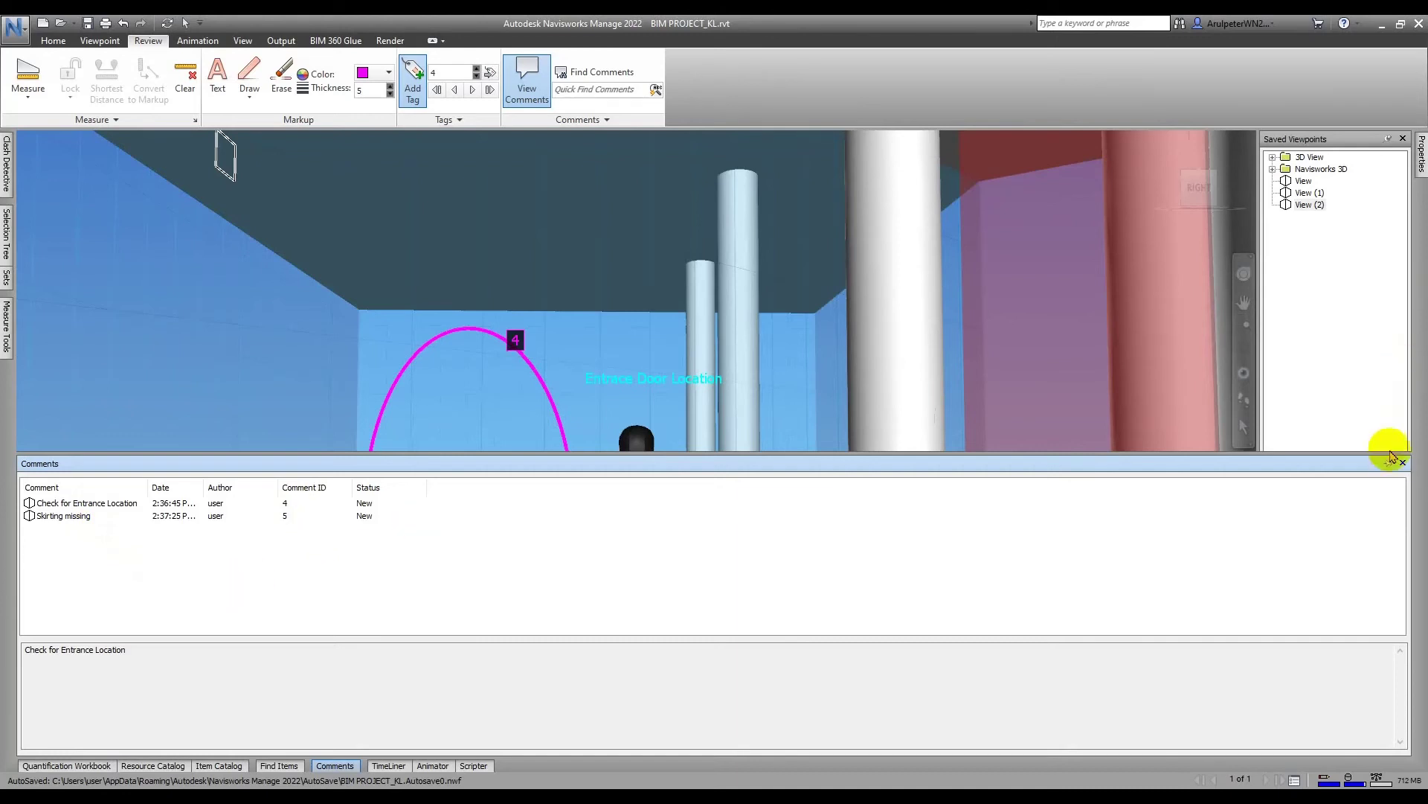
click(59, 519)
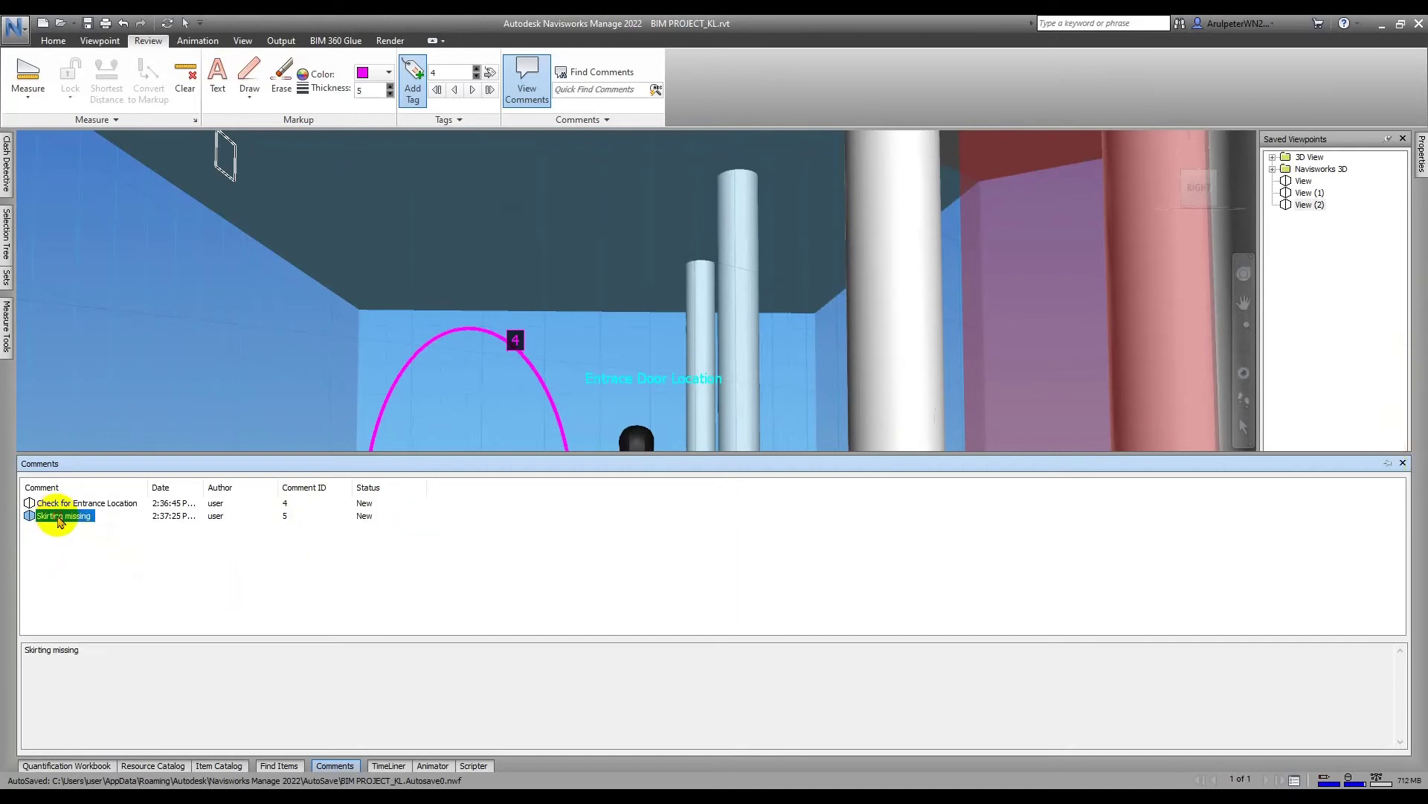
Step: Edit the 'Skirting missing' comment to set its status to Active
right_click(60, 521)
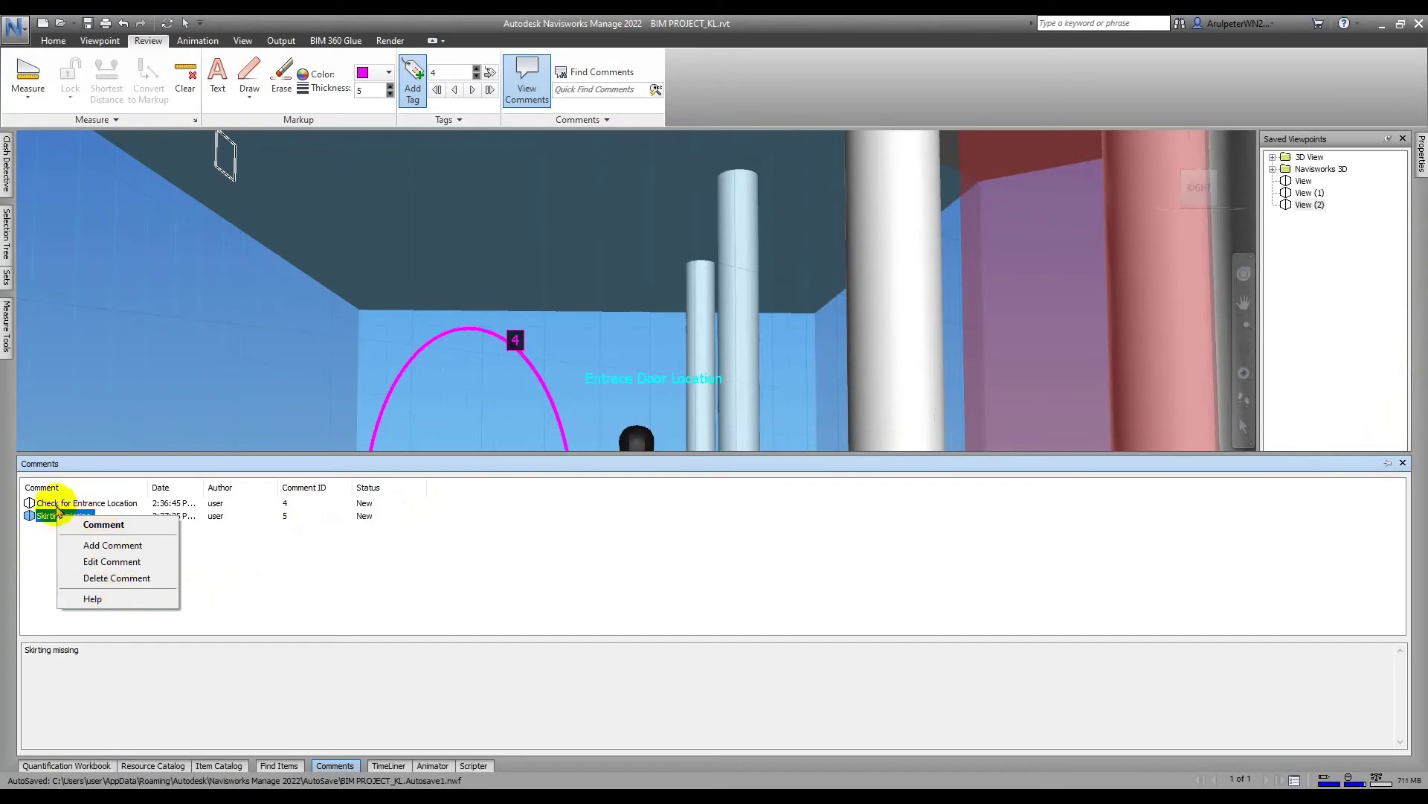
click(117, 561)
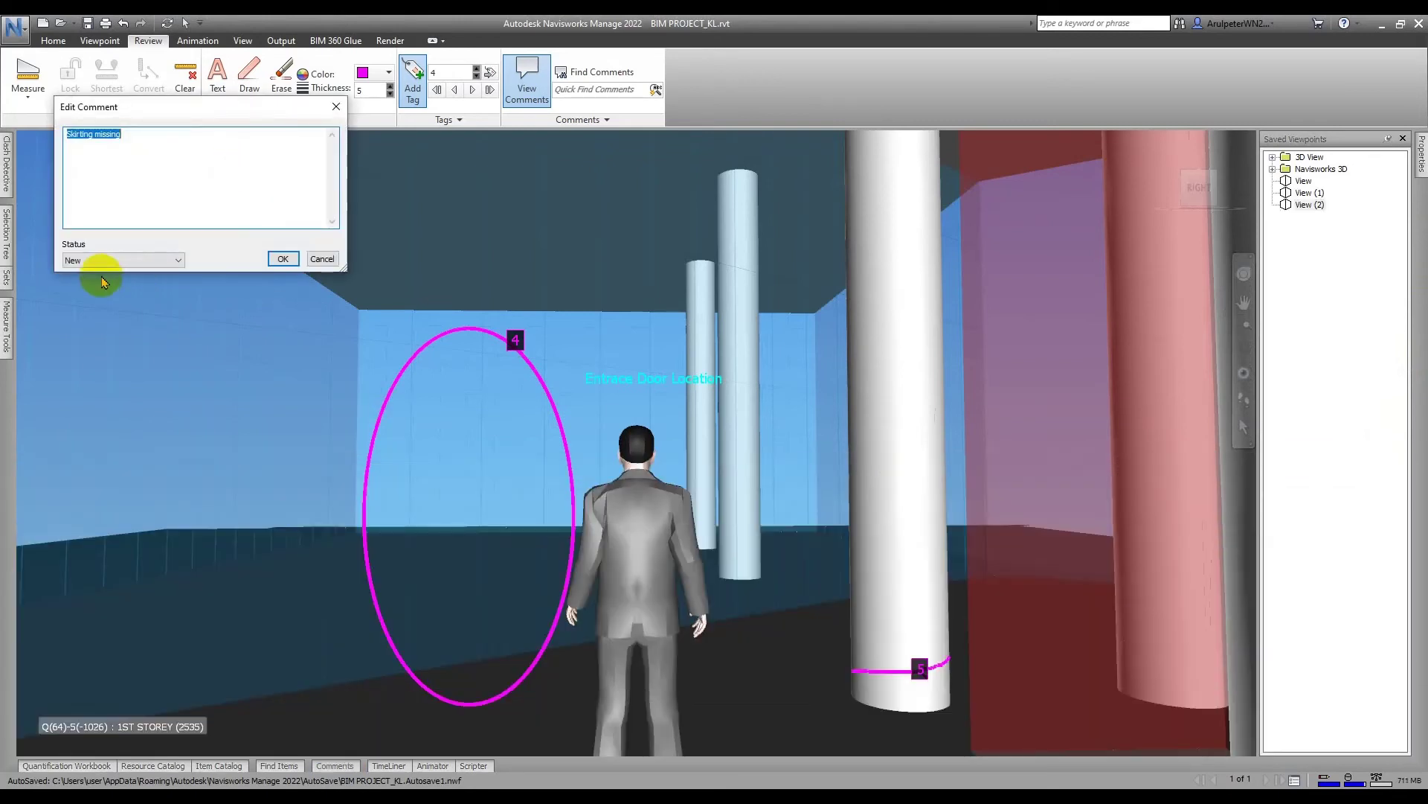
click(114, 260)
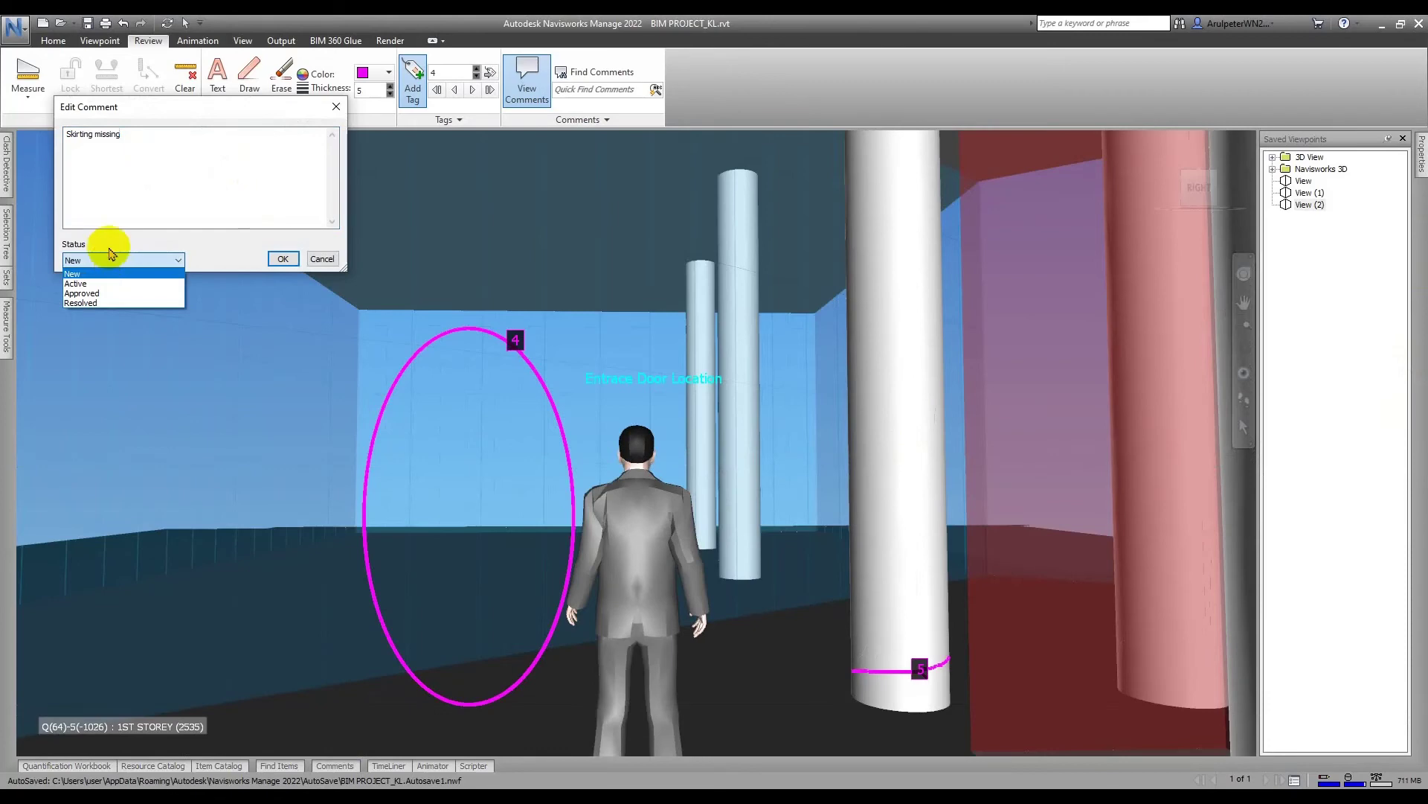
click(98, 286)
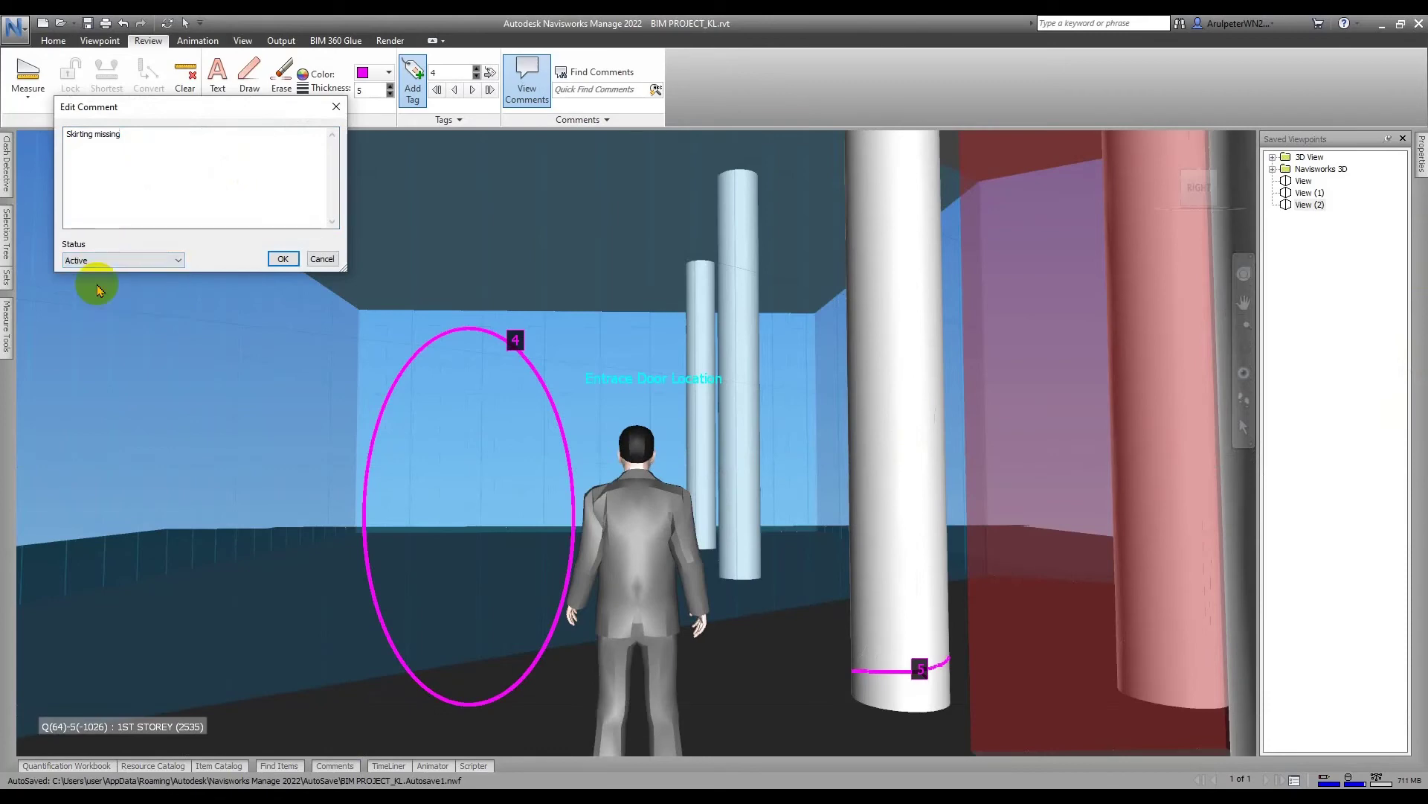
click(283, 262)
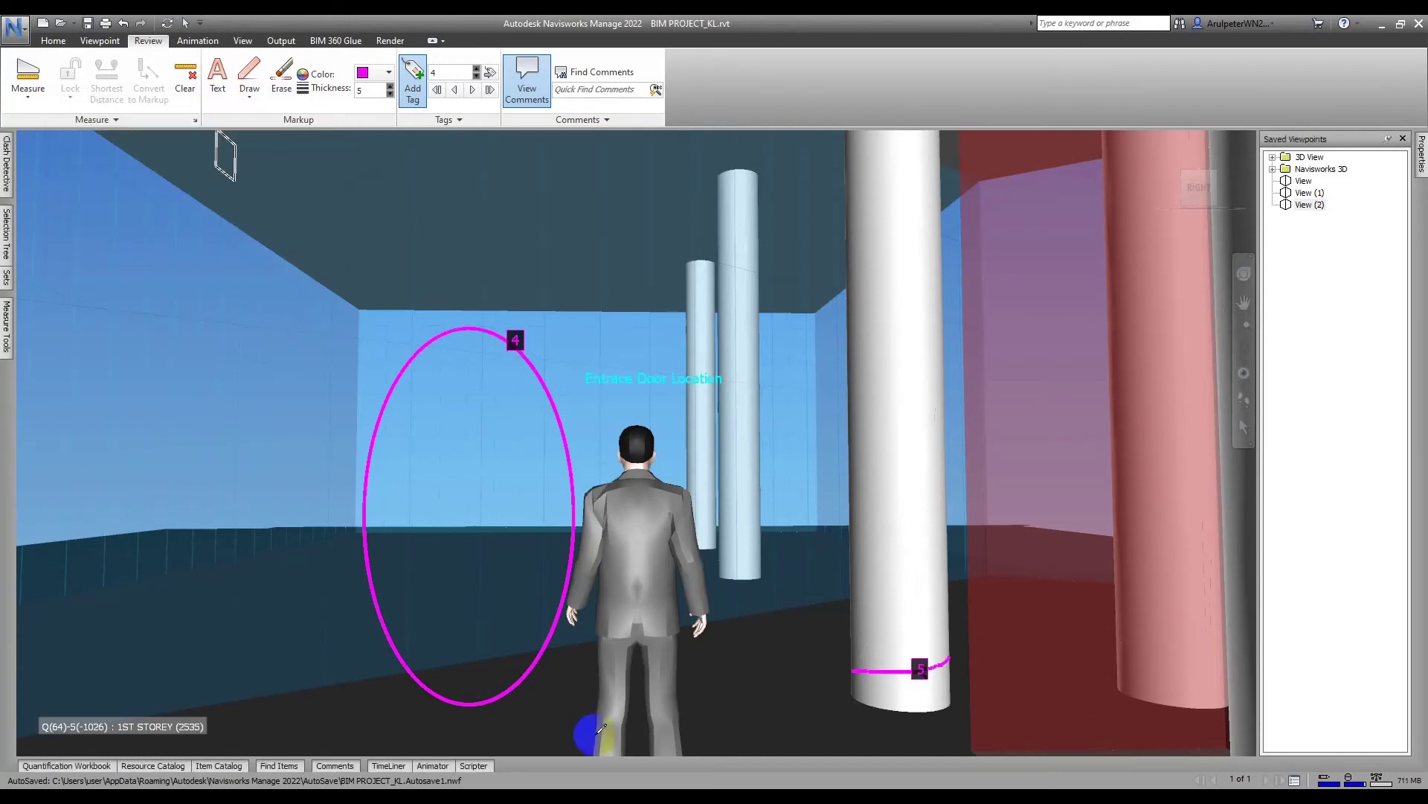
Step: Dock the Comments panel permanently open beneath the model view, with Auto Hide off
click(532, 78)
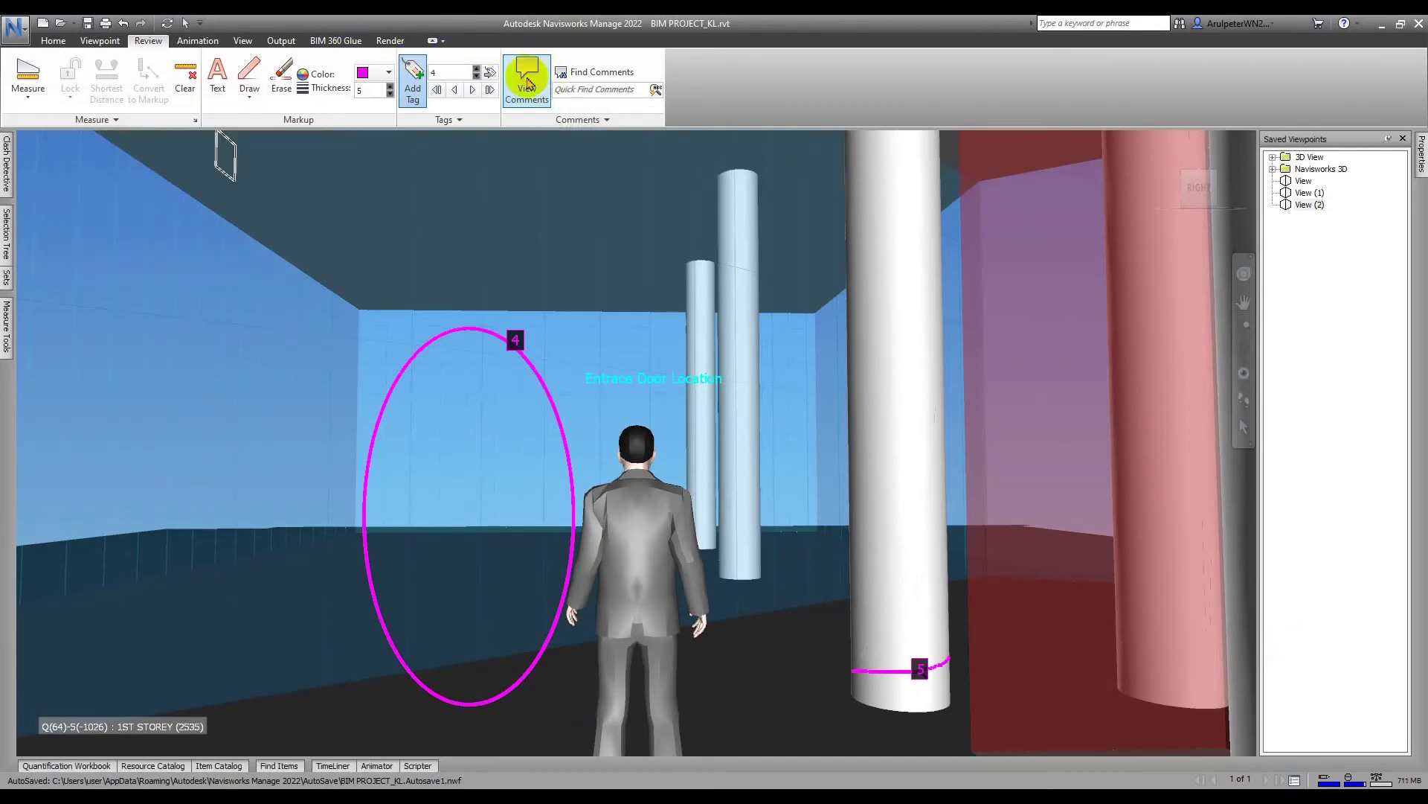
click(526, 80)
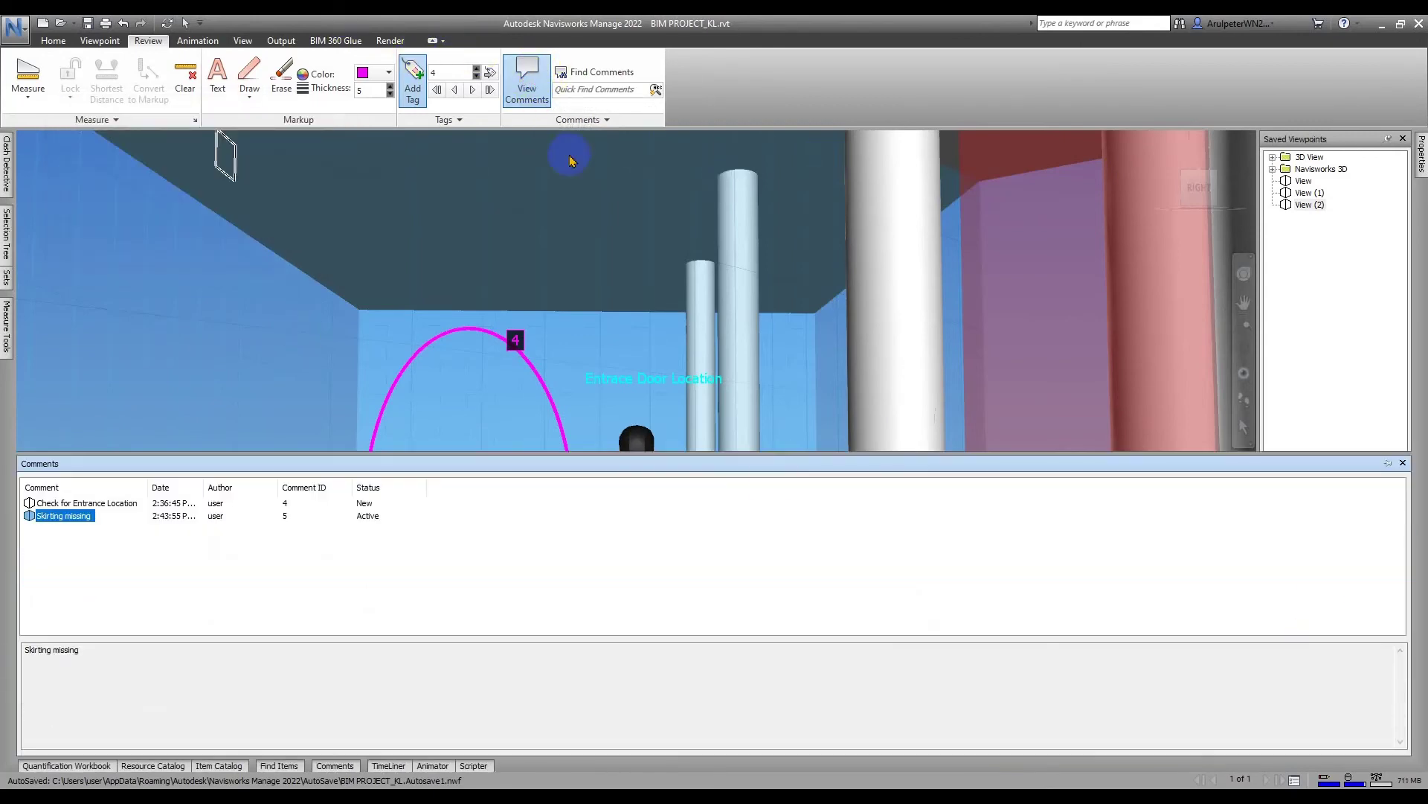
click(1389, 469)
click(360, 564)
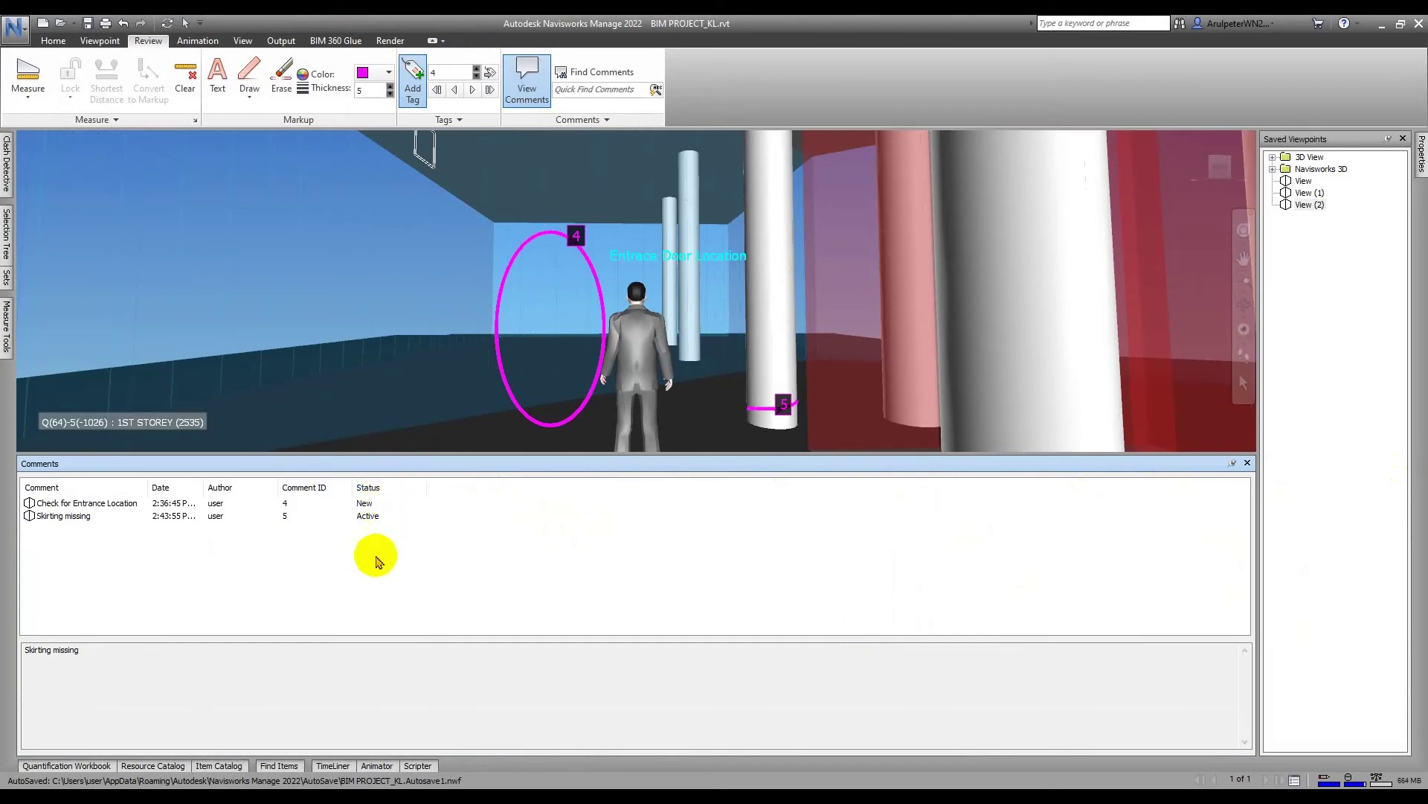
Step: Select the 'Skirting missing' comment in the docked list, dismissing its context menu unused
click(97, 665)
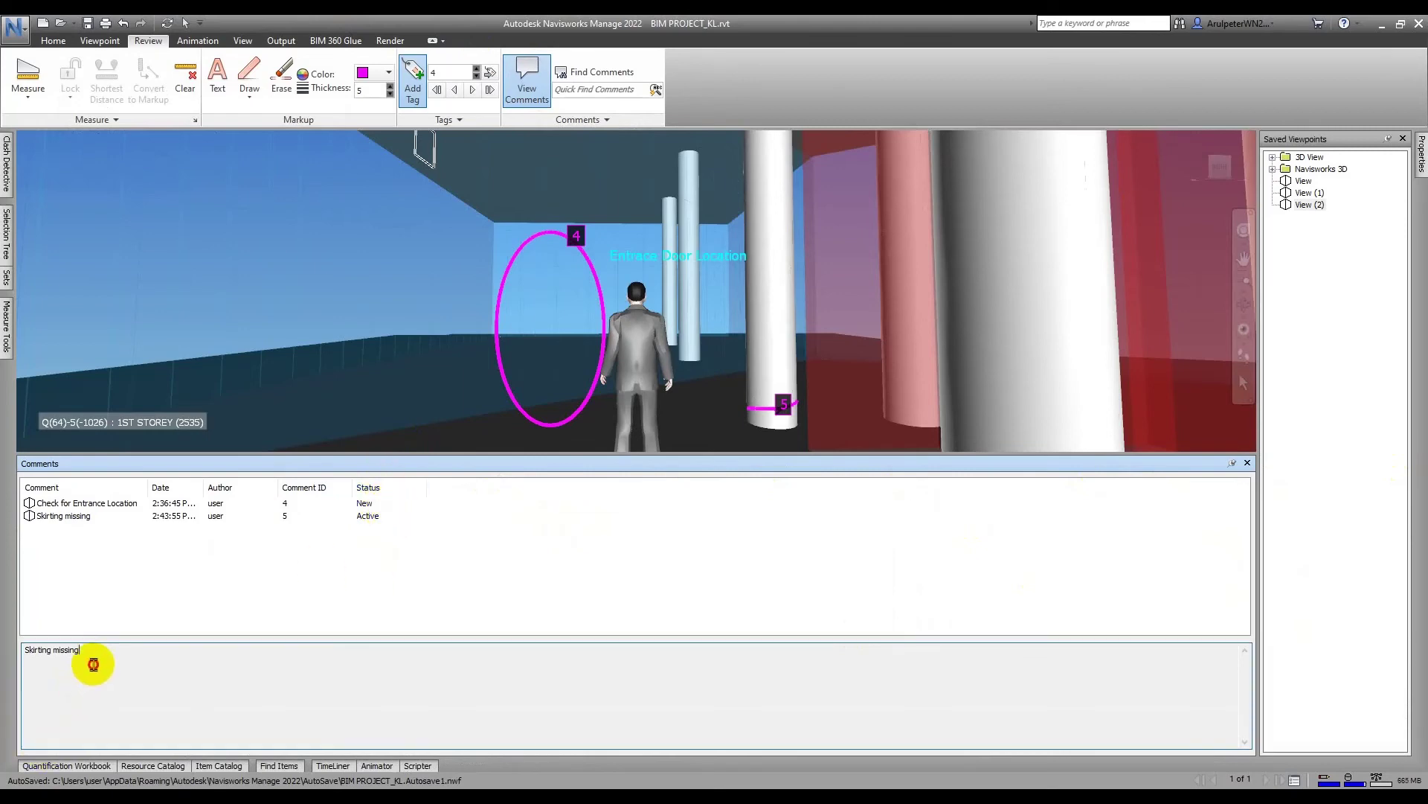
click(226, 531)
click(69, 517)
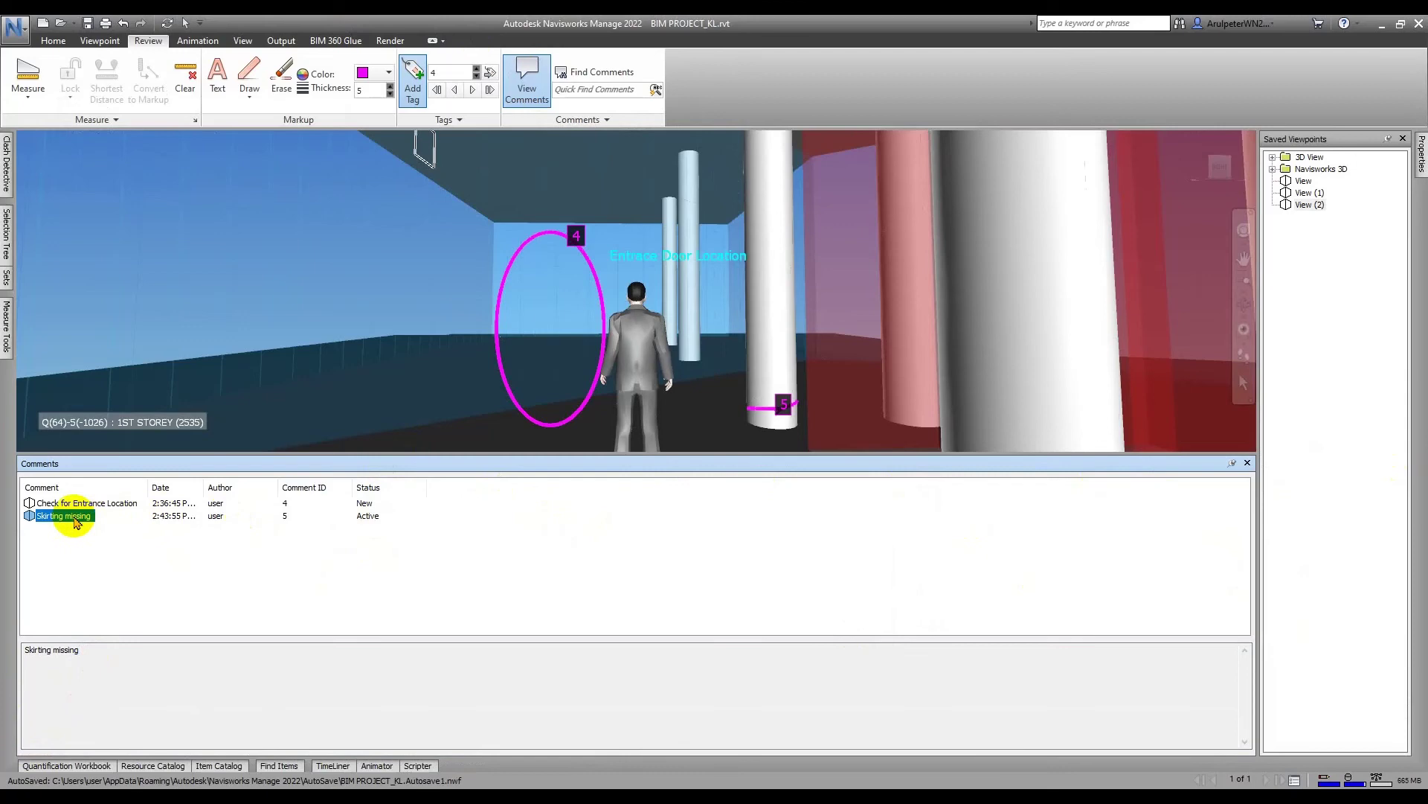
right_click(76, 522)
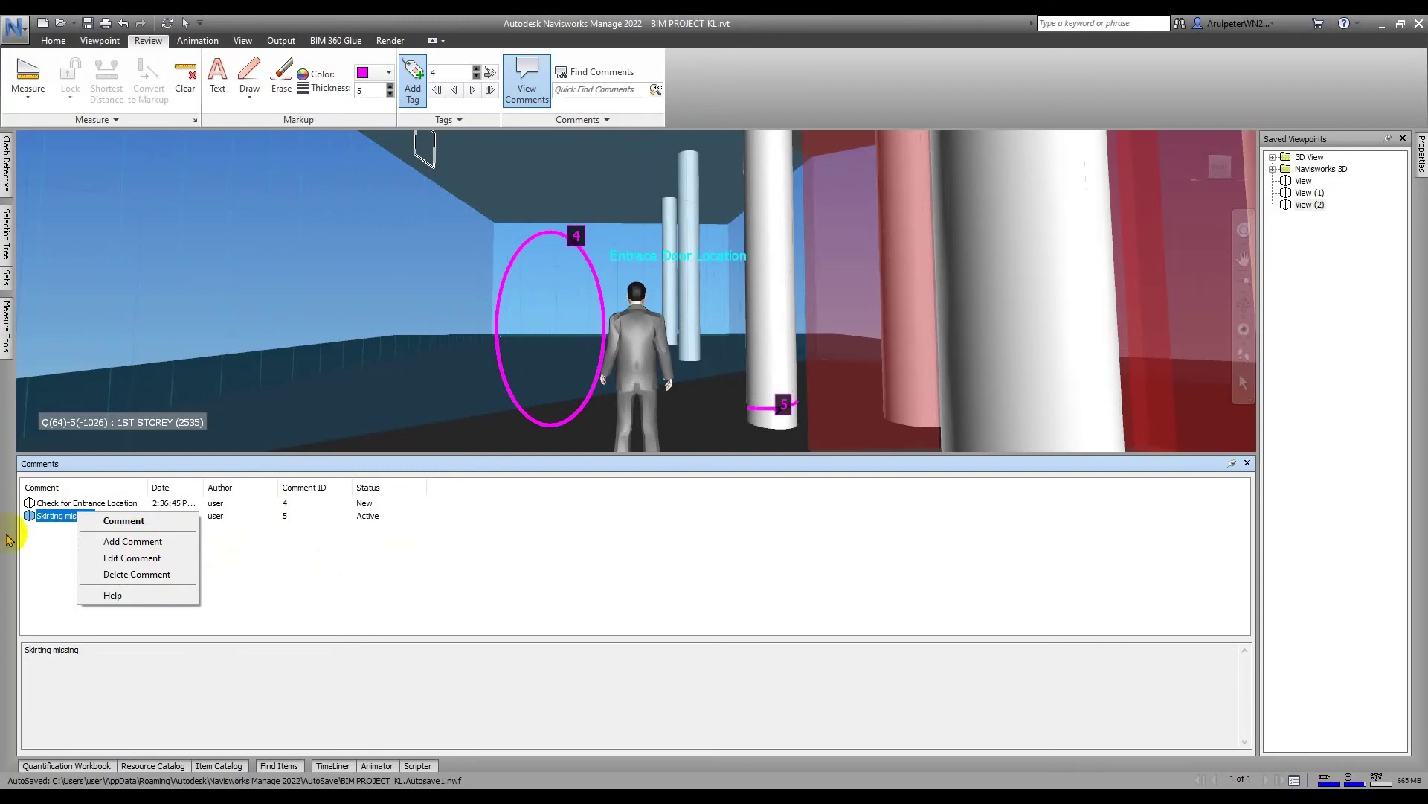
click(297, 573)
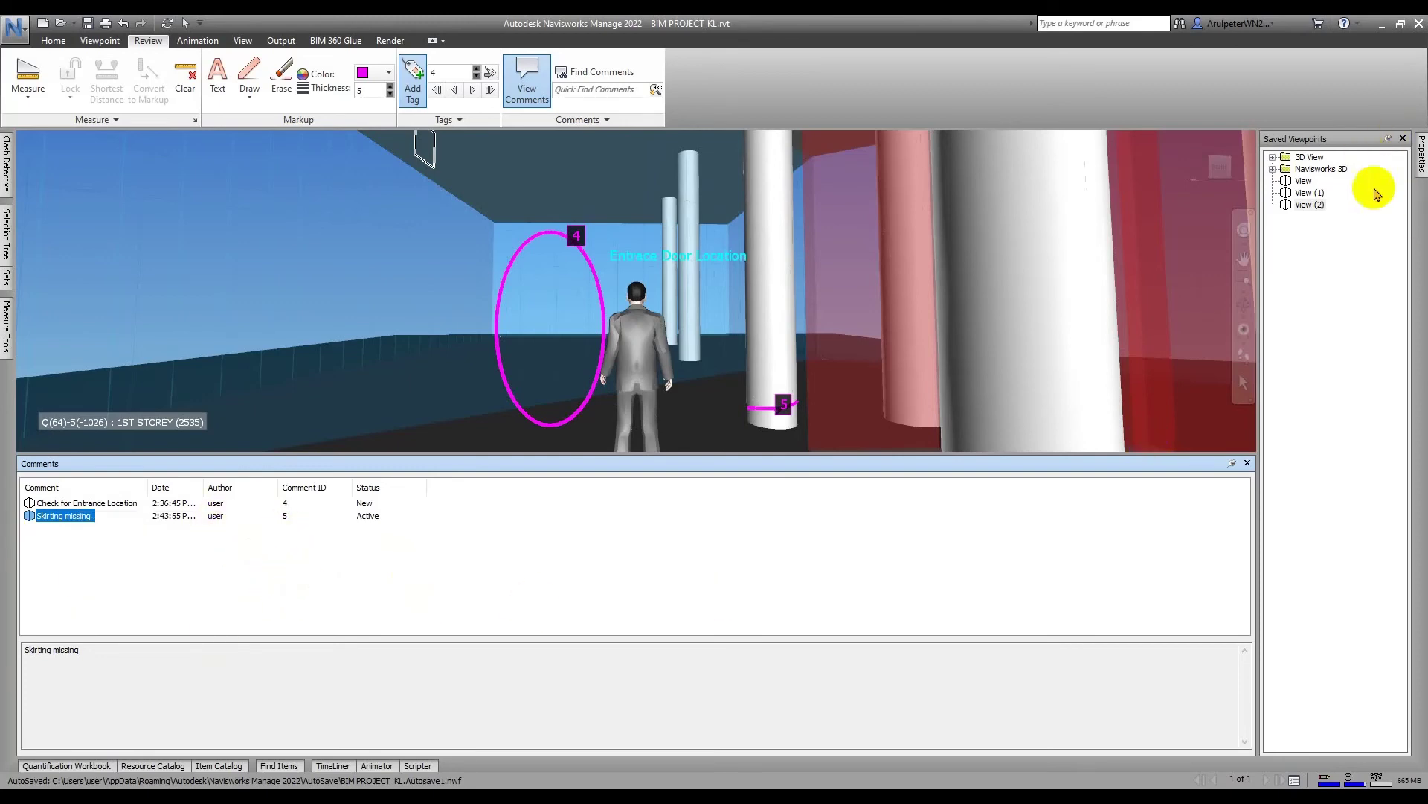
click(1313, 193)
click(1310, 206)
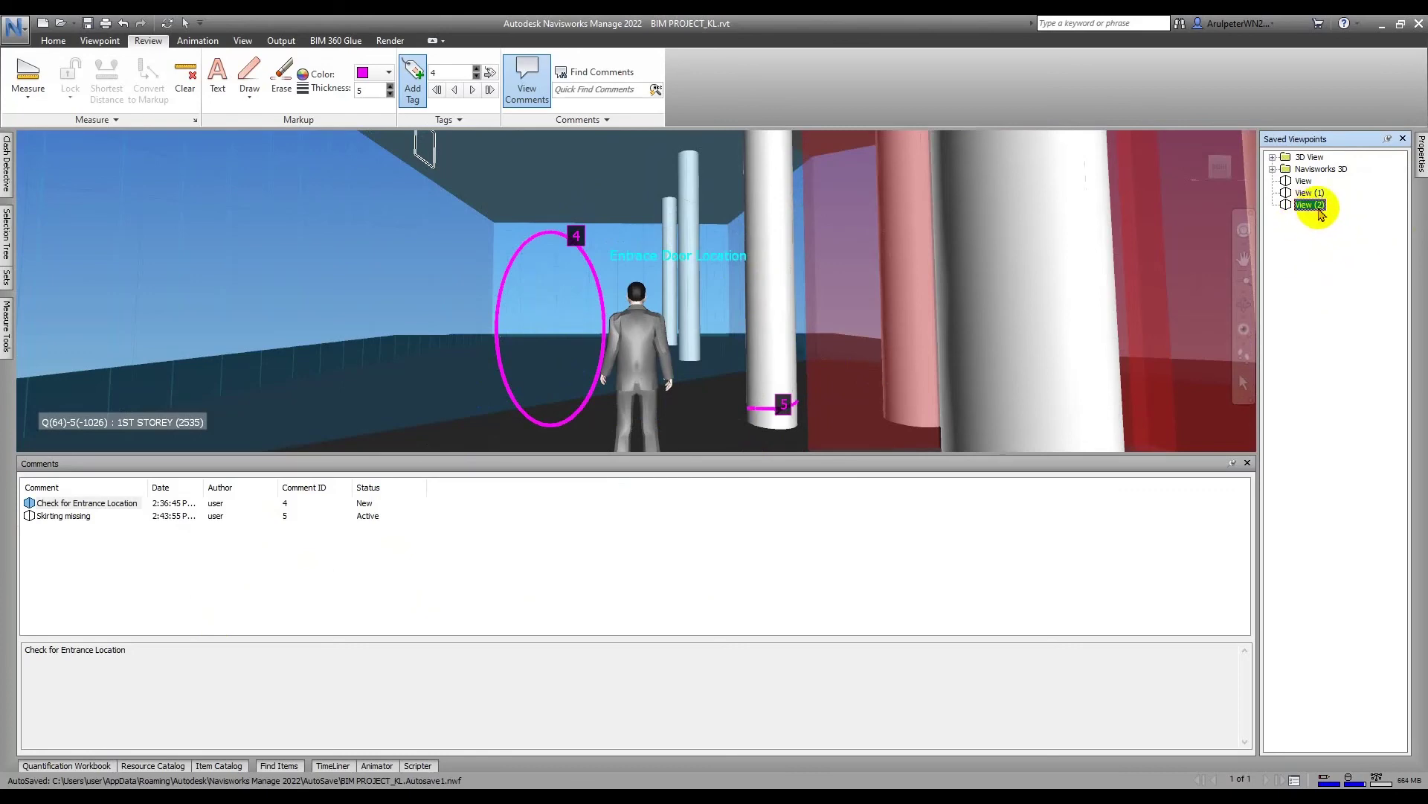
right_click(1309, 210)
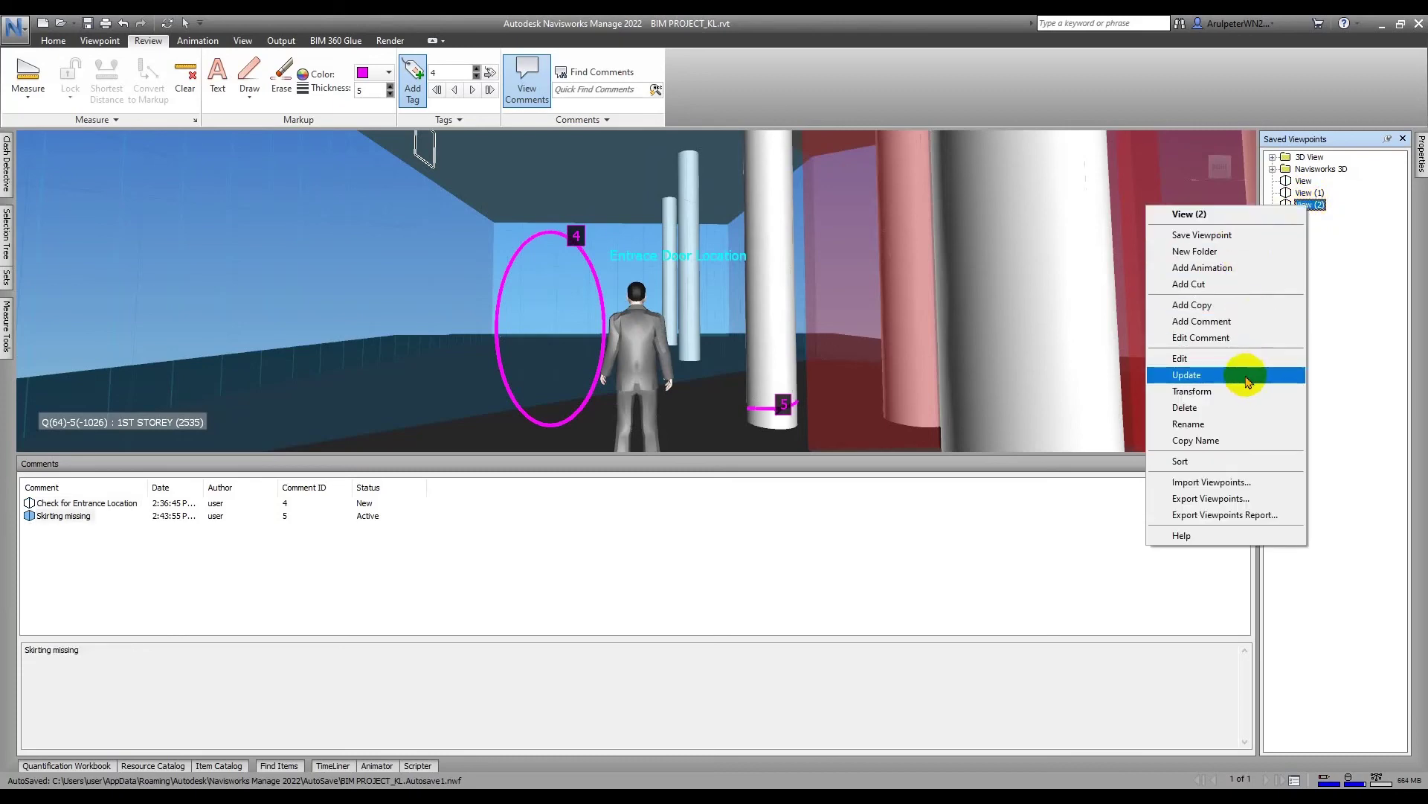
click(1243, 321)
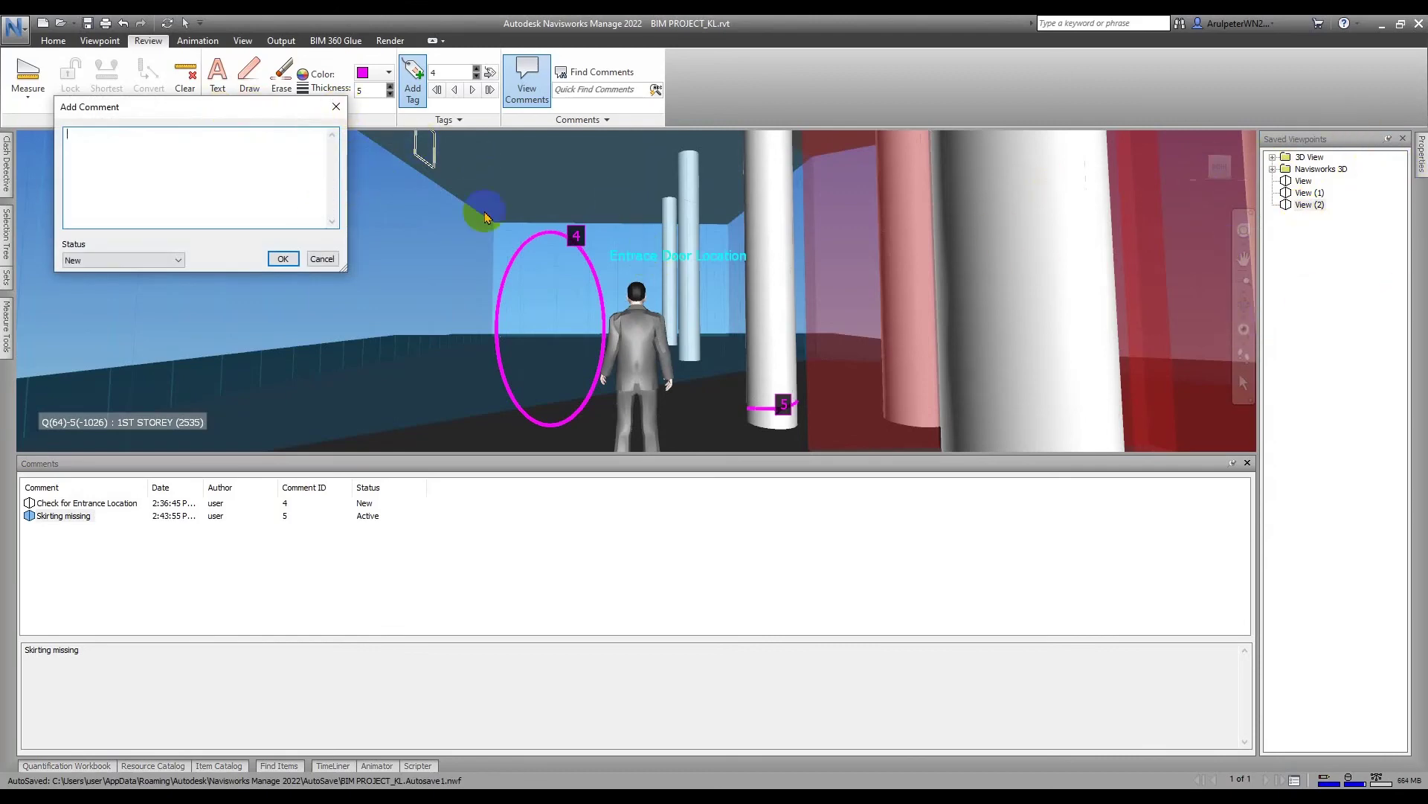
click(336, 107)
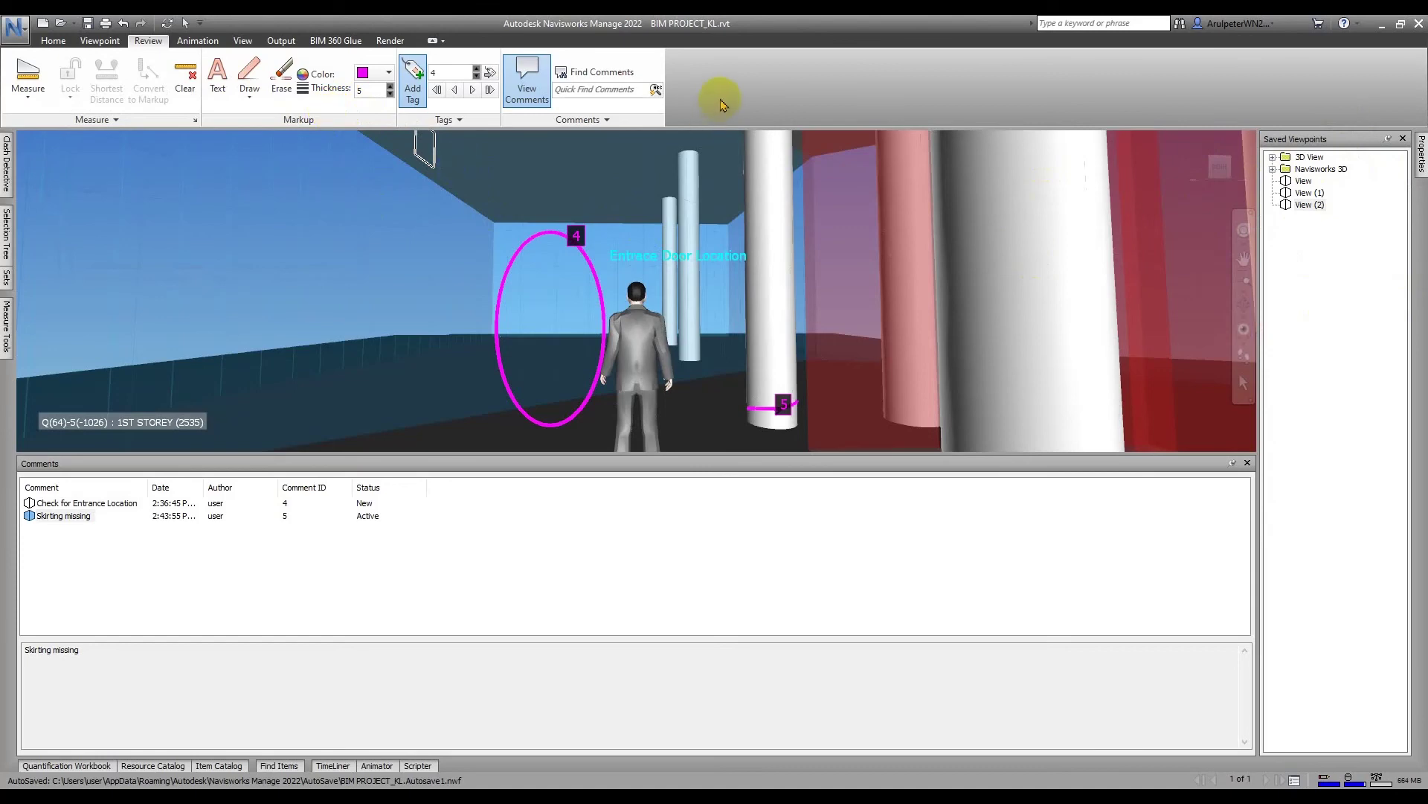